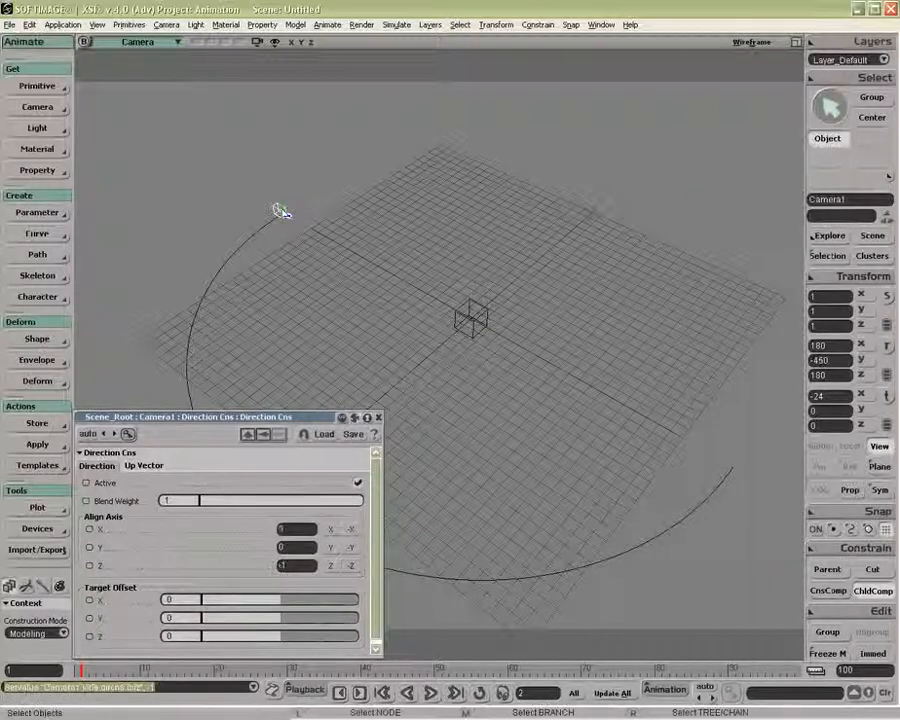
Step: Align Camera1's direction constraint to the -Z axis and set its path constraint's Path %age to 0
left_click(351, 566)
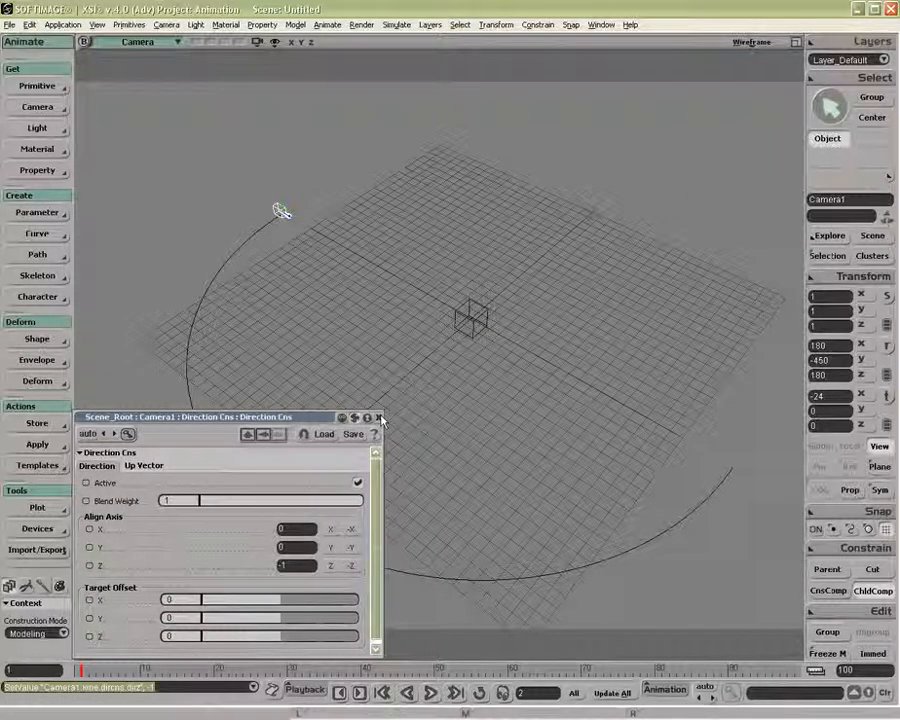
left_click(265, 435)
right_click(266, 436)
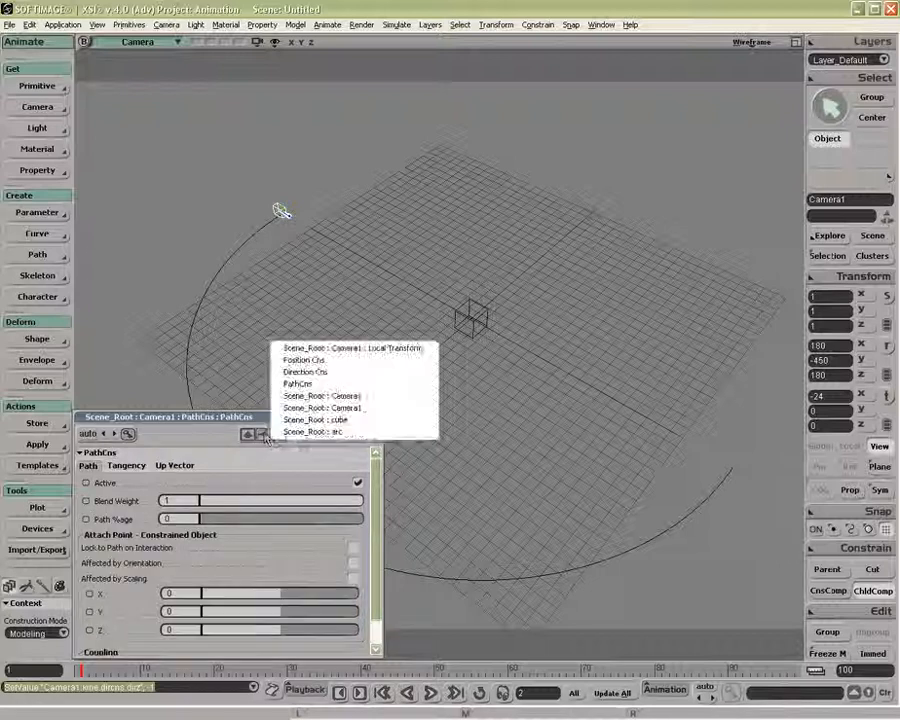
mouse_move(201, 518)
left_mouse_down()
mouse_move(338, 518)
mouse_move(330, 530)
mouse_move(187, 533)
left_mouse_up()
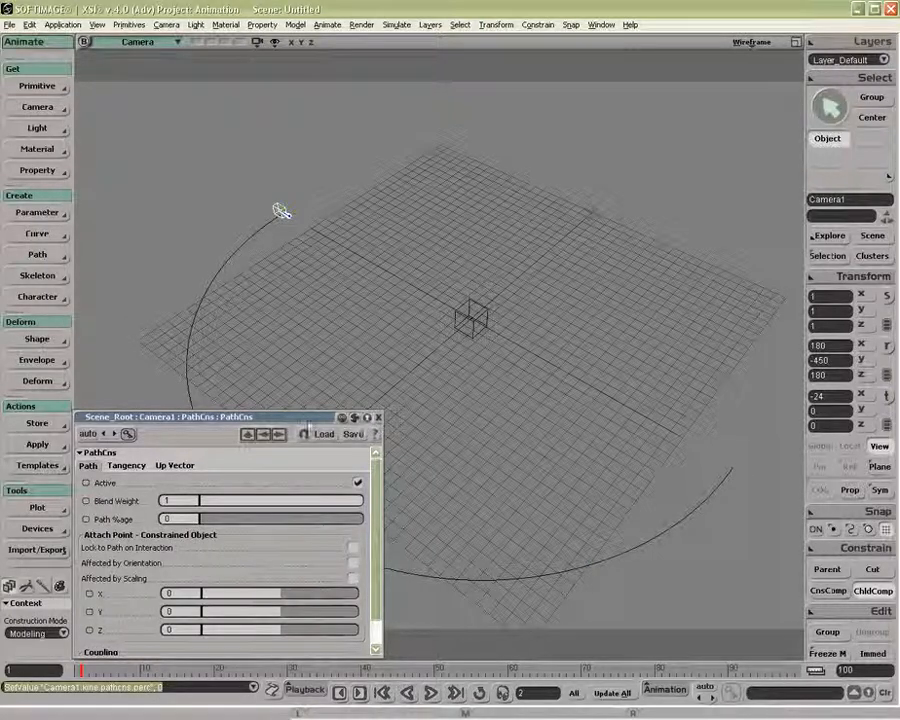
left_click_drag(311, 421, 308, 396)
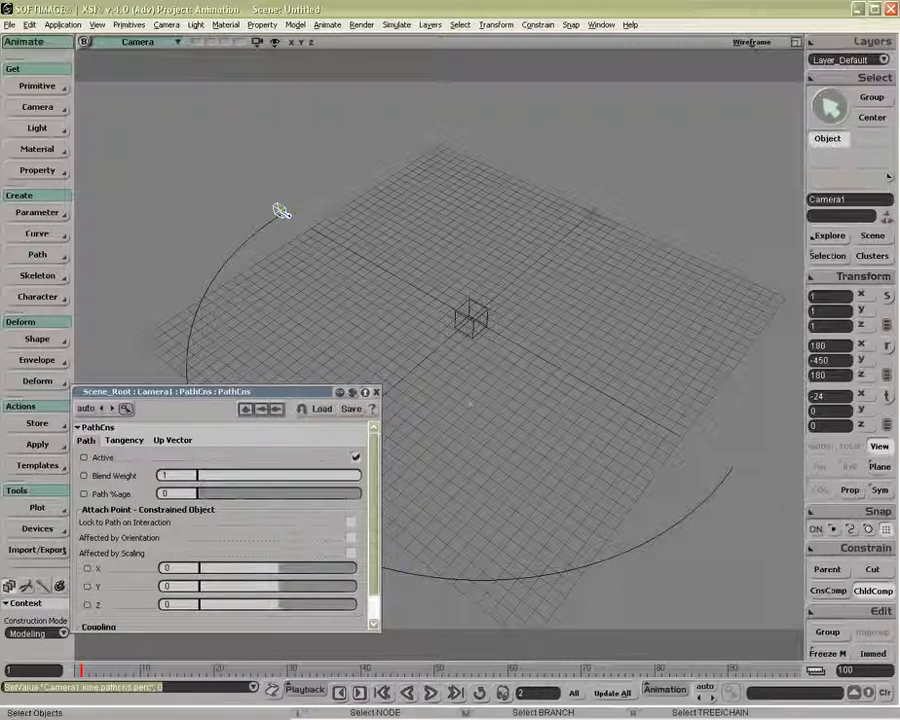
Step: Set the interpolation for inserted keys to Linear in the animation preferences
key("8")
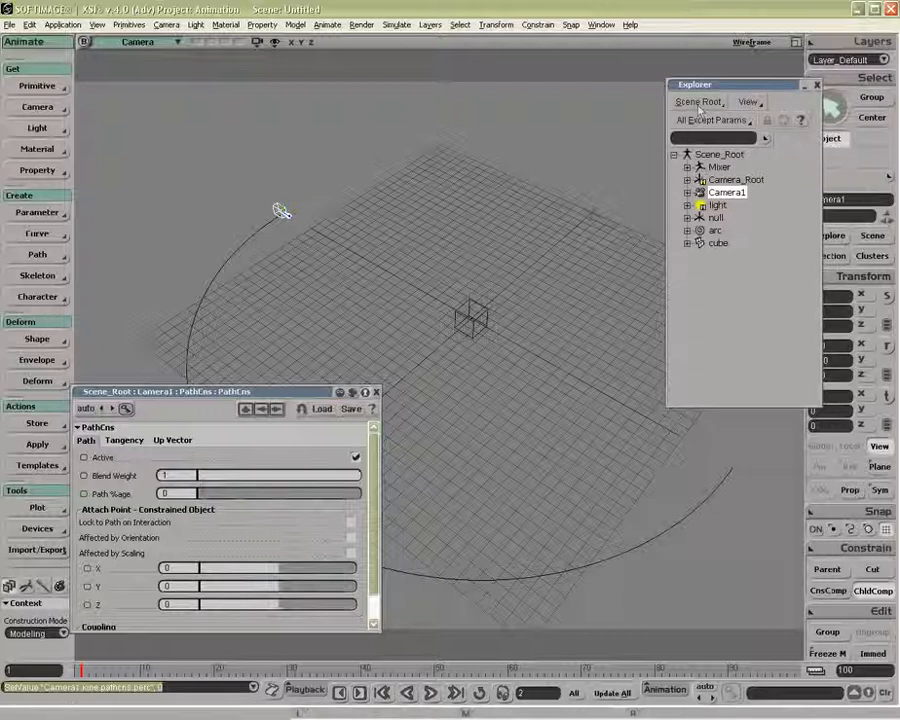
left_click(62, 24)
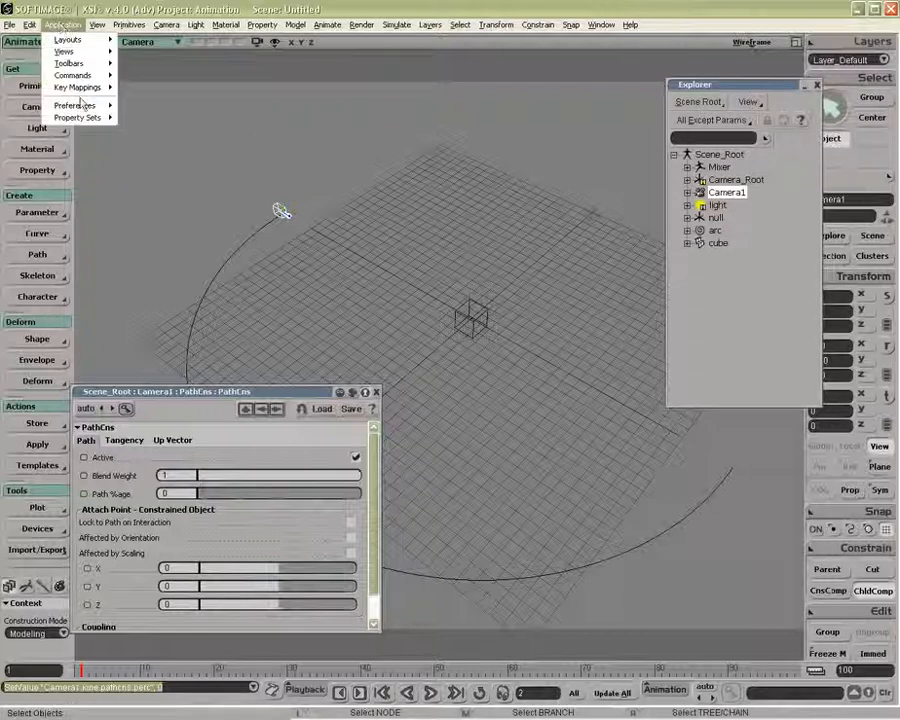
mouse_move(96, 106)
left_click(150, 106)
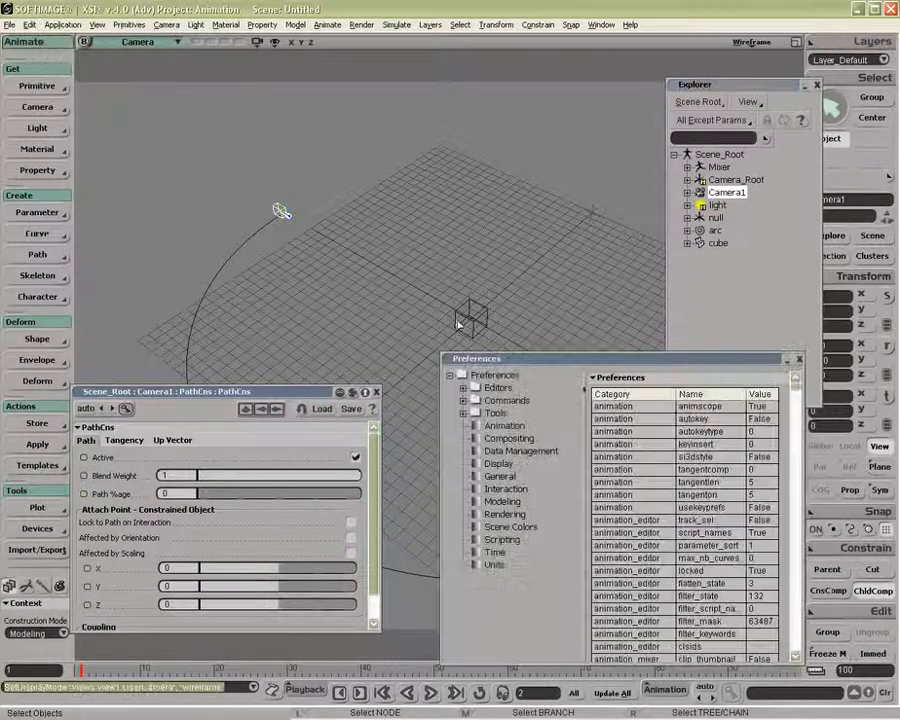
left_click(478, 426)
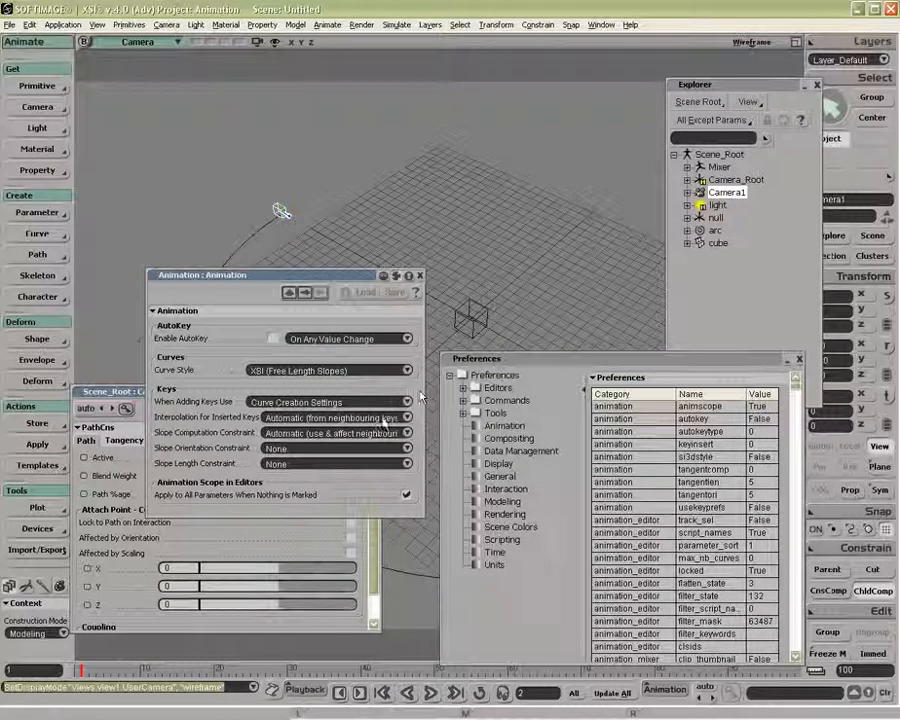
left_click(385, 418)
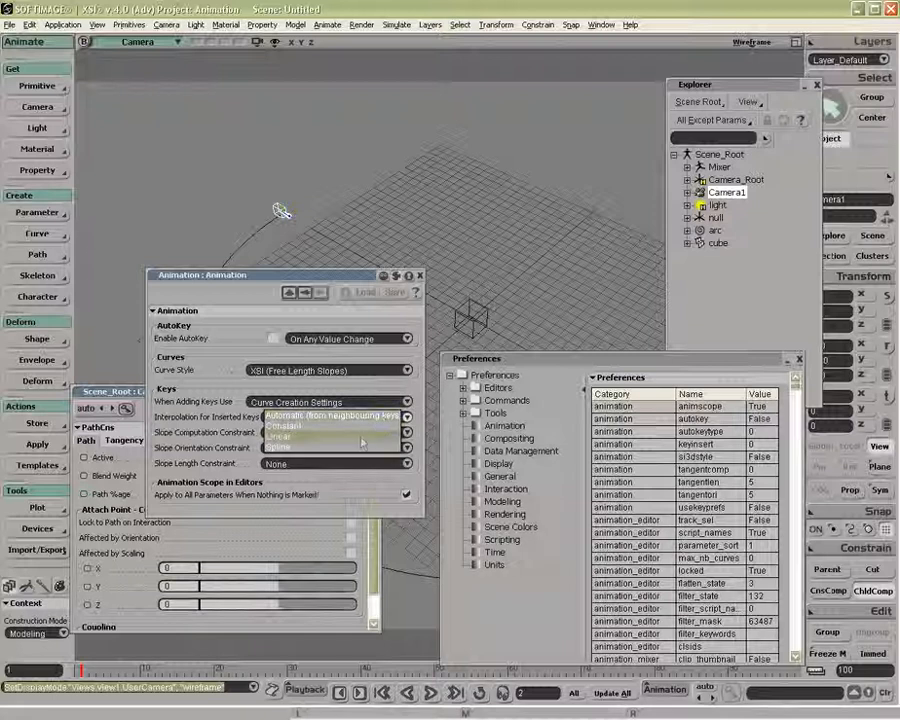
left_click(330, 448)
left_click(420, 276)
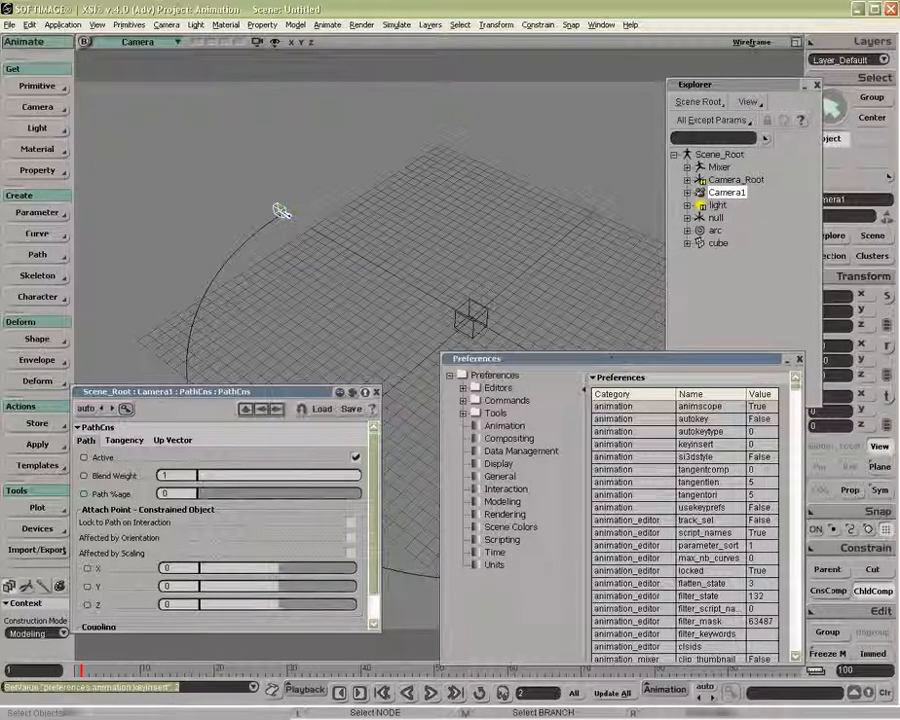
left_click(799, 359)
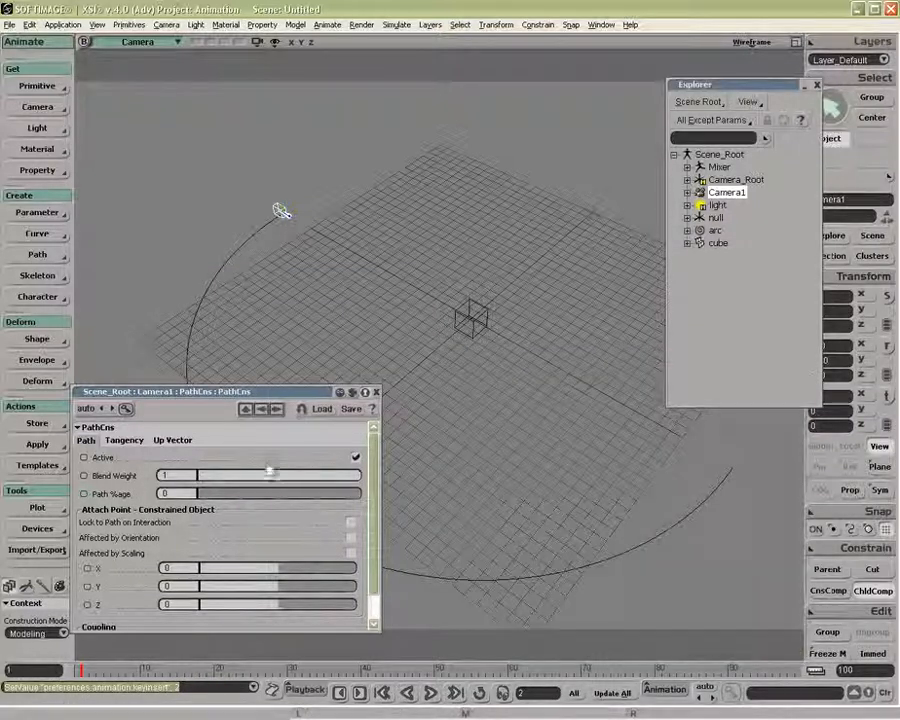
Step: Key the camera's Path %age at 0 on frame 2 and at 100 on frame 40
left_click(84, 495)
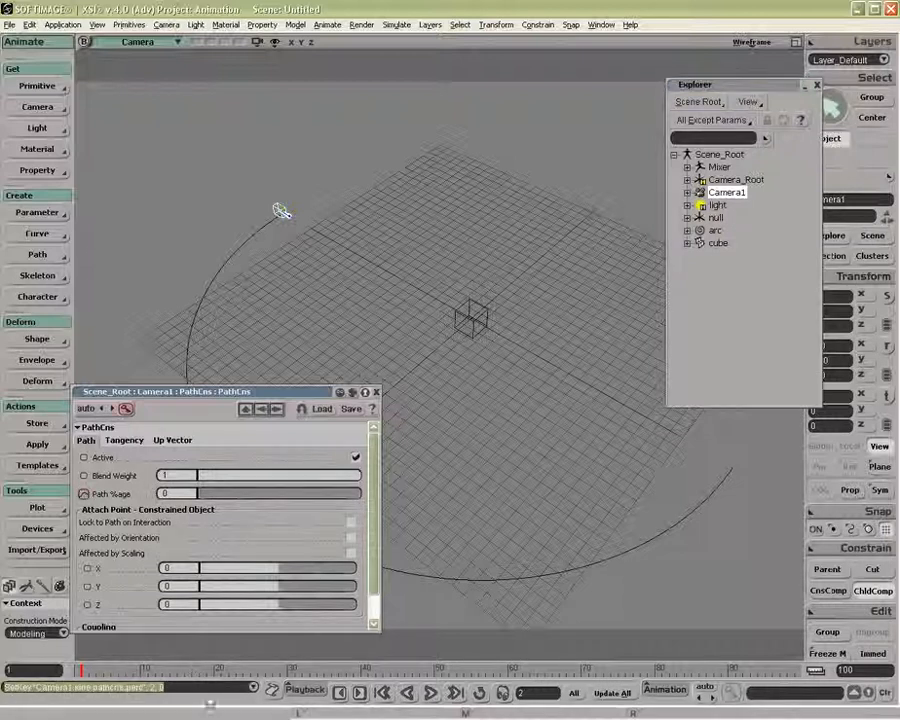
left_click(363, 669)
left_click_drag(198, 494, 374, 508)
left_click(83, 495)
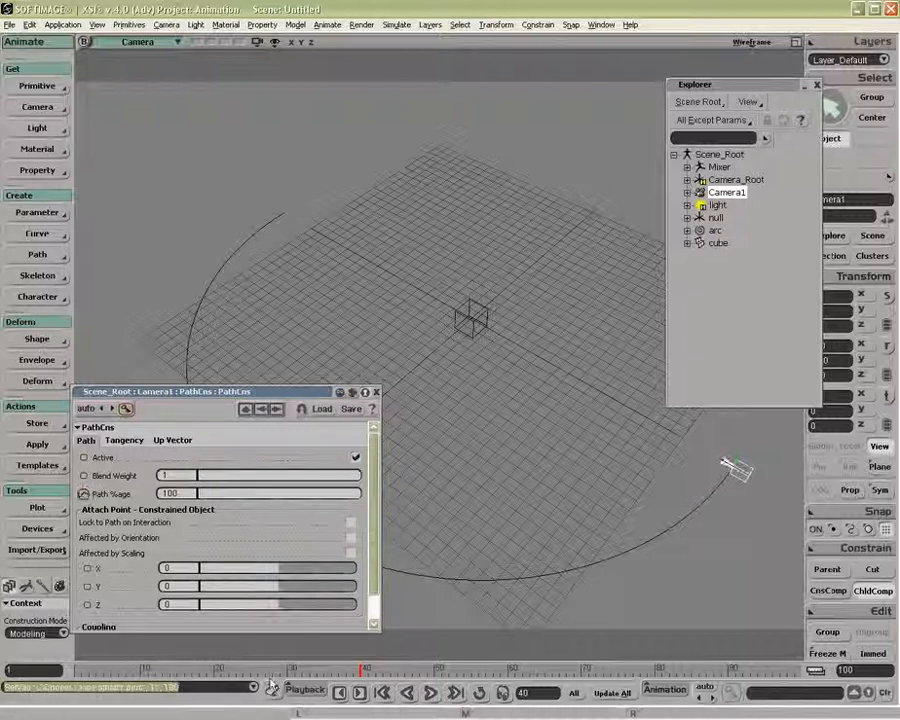
Step: Key the path constraint's Blend Weight at 1 on frames 1 and 40
left_click_drag(332, 669, 75, 669)
left_click(83, 476)
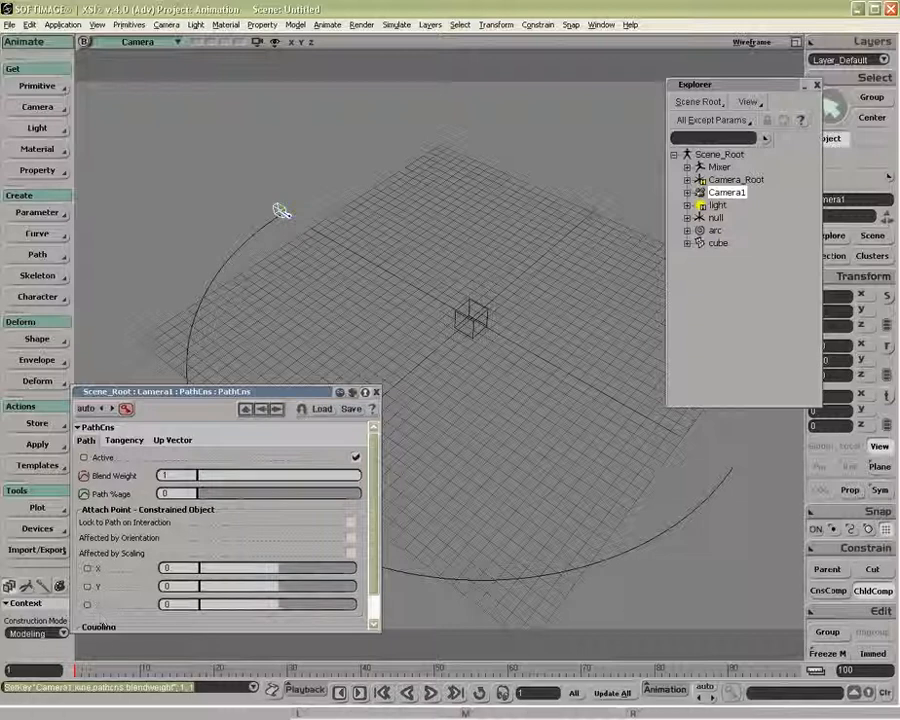
left_click_drag(82, 670, 360, 673)
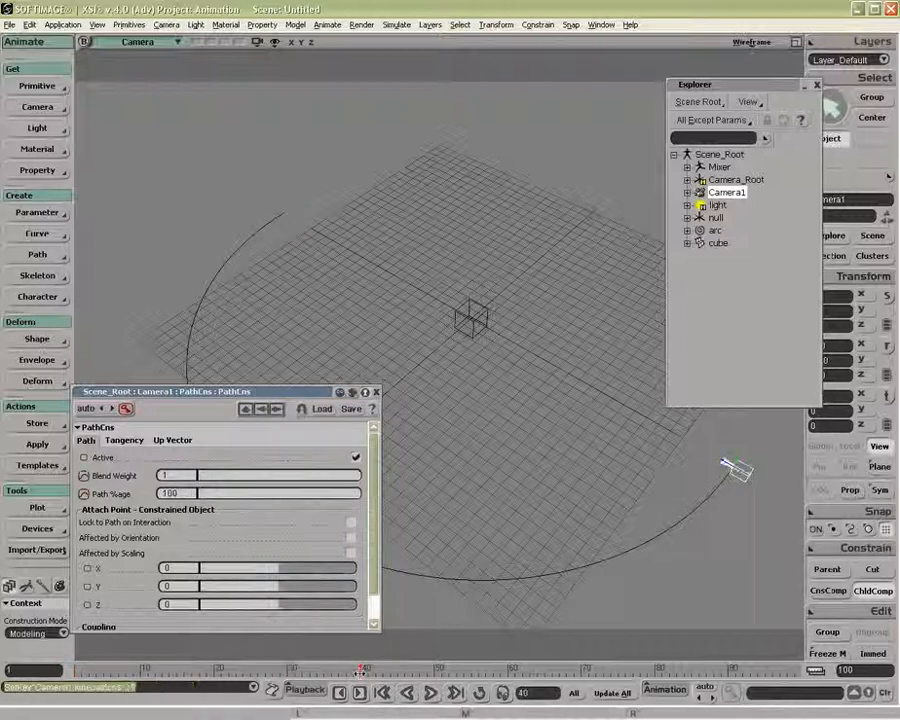
left_click(83, 476)
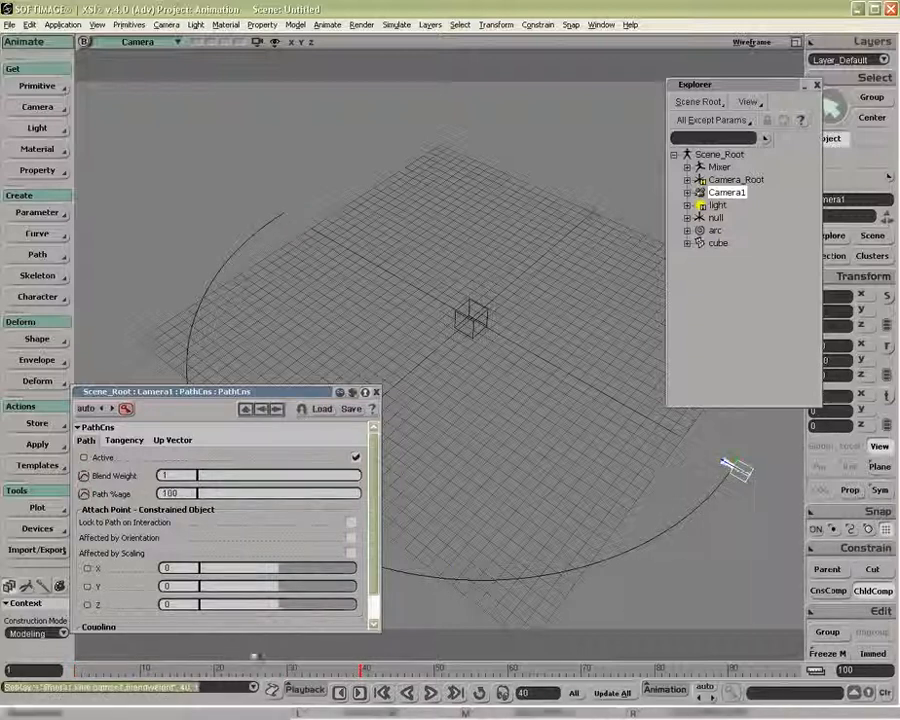
Step: Scrub between frames 1 and 41 to check Camera1's movement along the arc
left_click(102, 409)
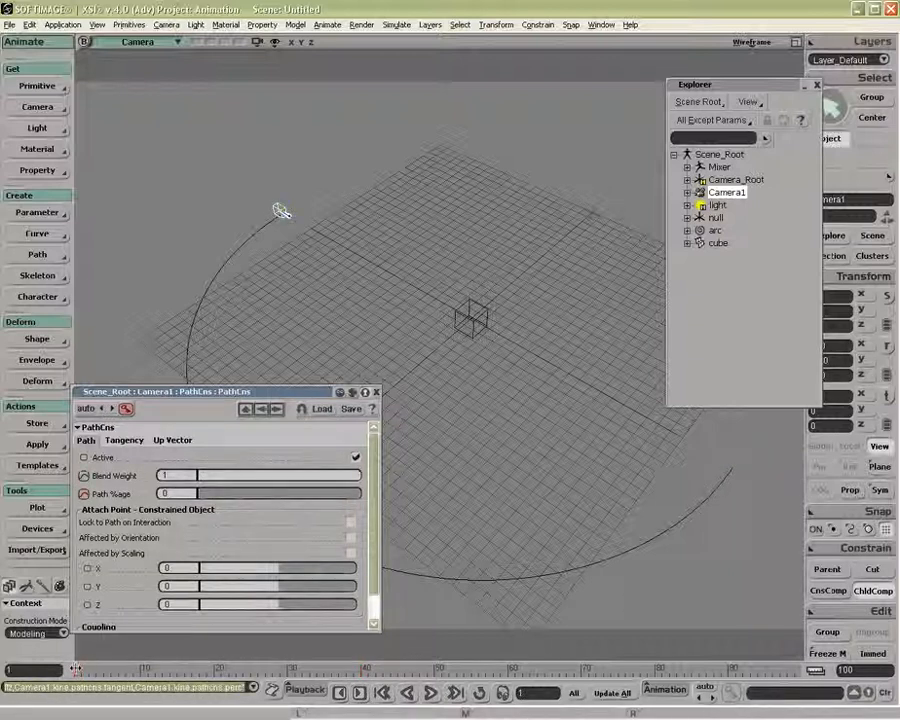
left_click(76, 668)
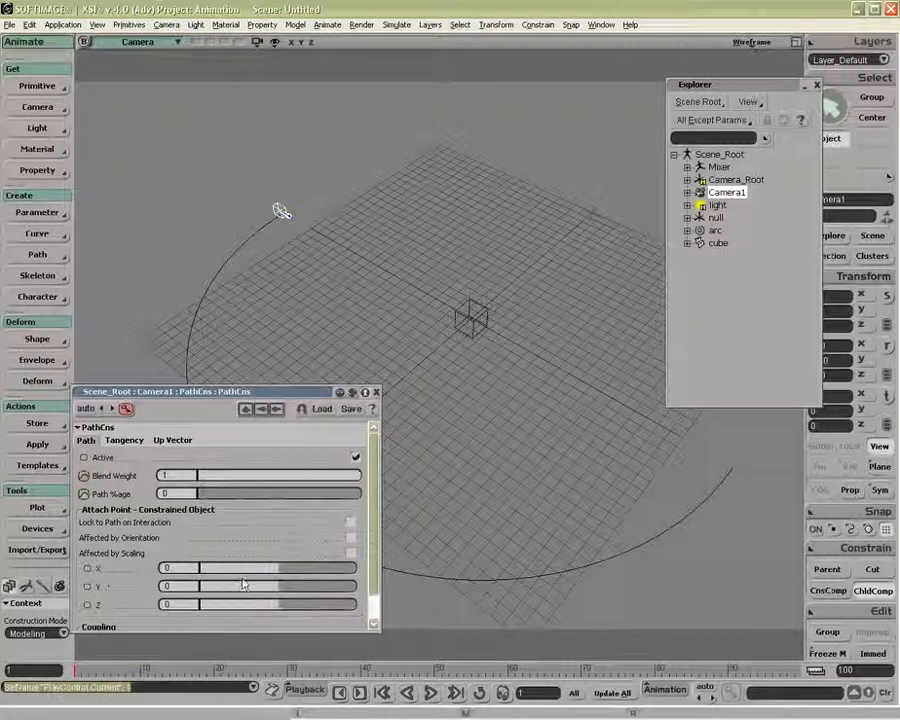
left_click_drag(341, 671, 368, 671)
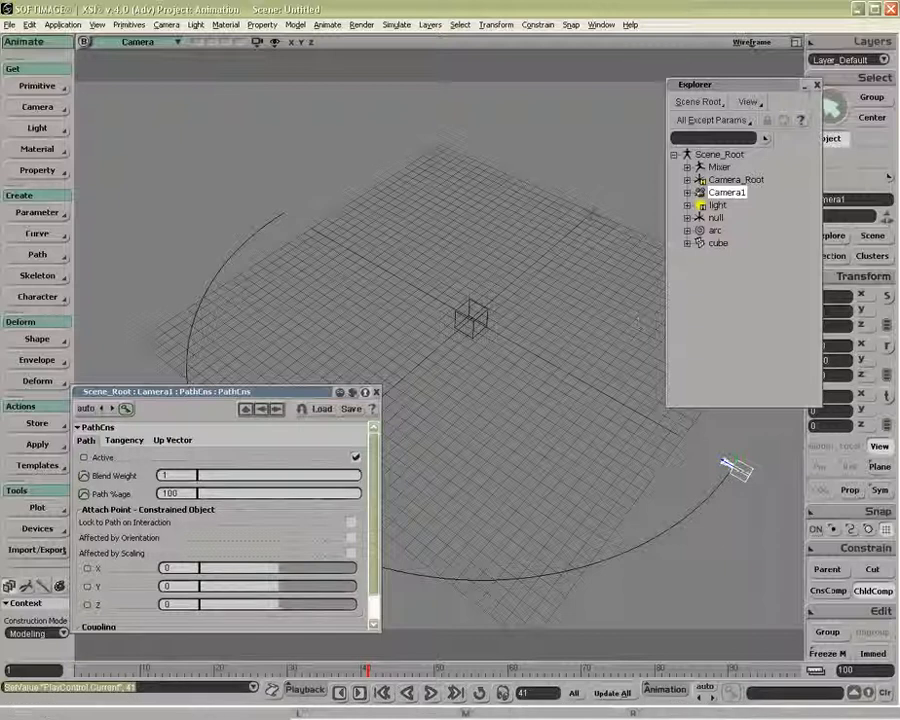
Step: Close the explorer and constrain Camera1's position to the null, keeping its property page beside the path constraint's
left_click(817, 88)
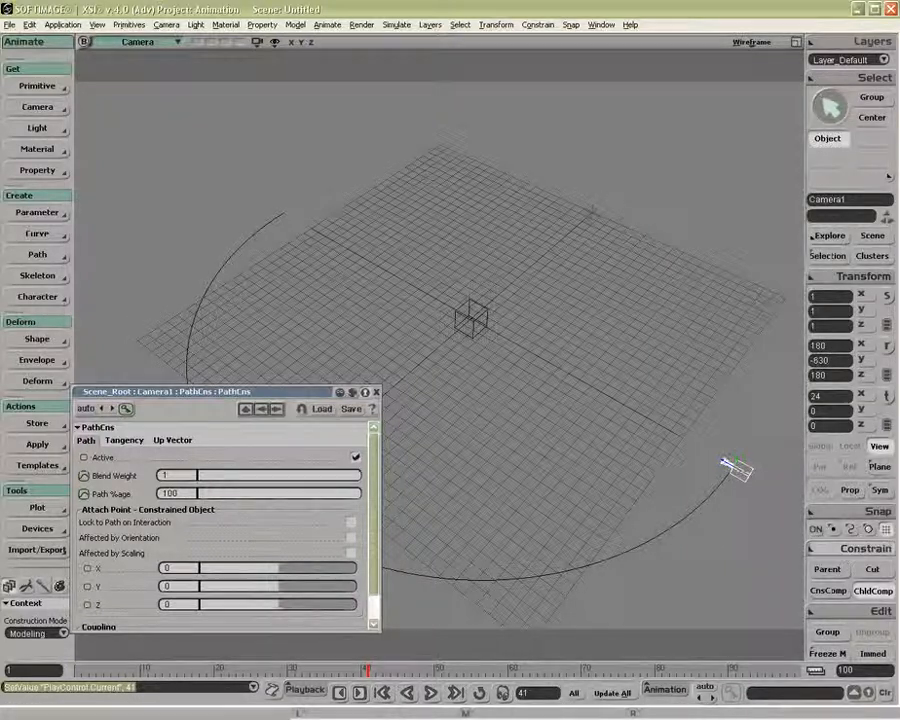
right_click(752, 345)
left_click(693, 181)
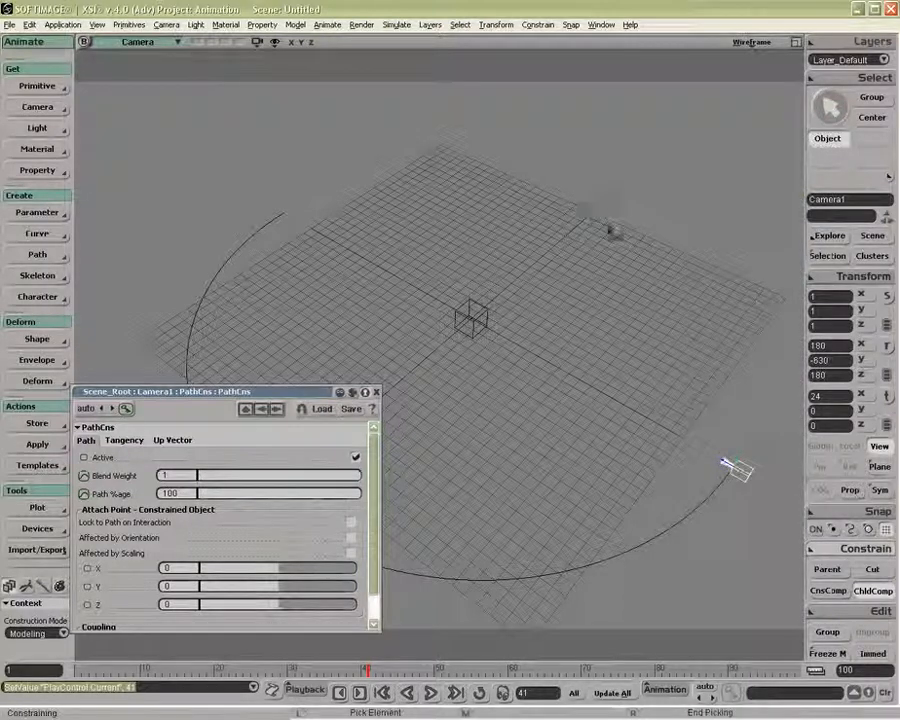
left_click(591, 210)
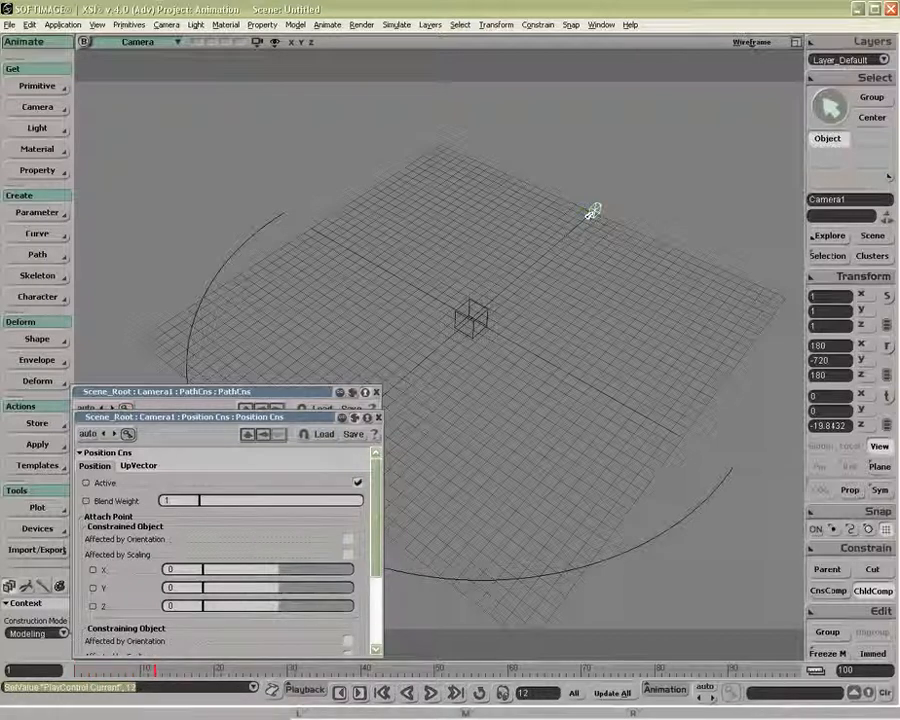
left_click_drag(300, 421, 562, 397)
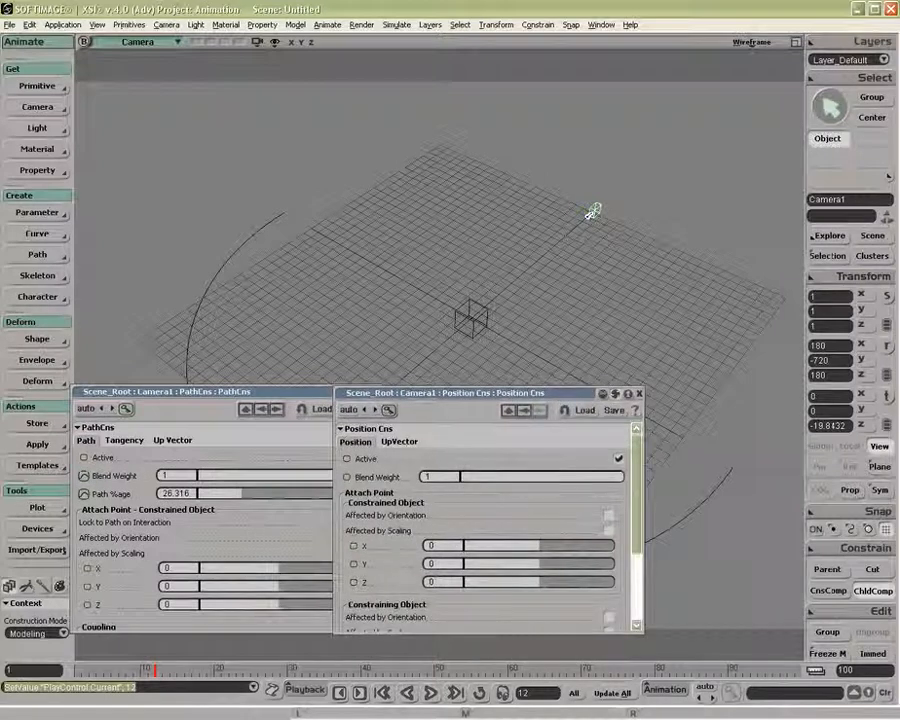
Step: Set the position constraint's Blend Weight to 0 and key it on frames 1 and 40
left_click_drag(147, 670, 76, 669)
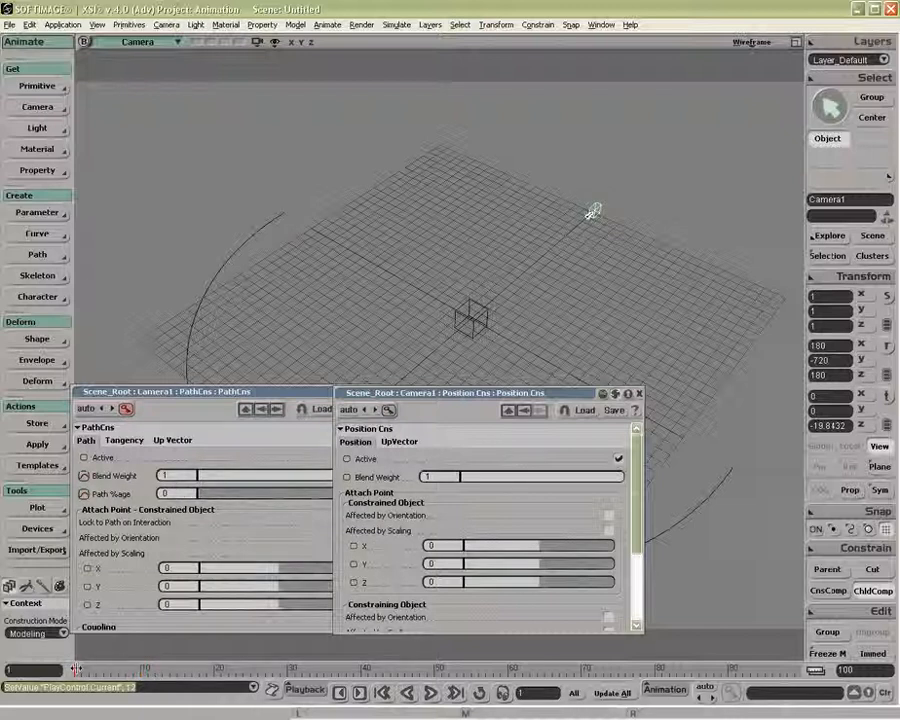
left_click_drag(490, 477, 430, 477)
left_click(347, 477)
left_click_drag(77, 670, 362, 670)
left_click(347, 477)
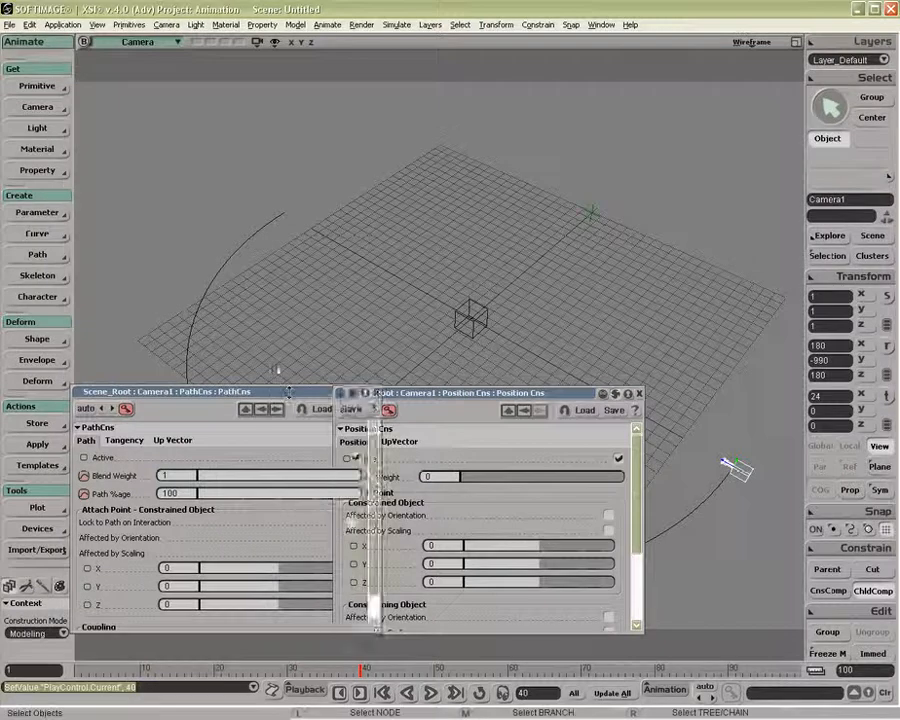
Step: Move the path and position constraint property pages apart to uncover the arc and the camera
left_click_drag(280, 396, 280, 87)
left_click_drag(470, 393, 725, 56)
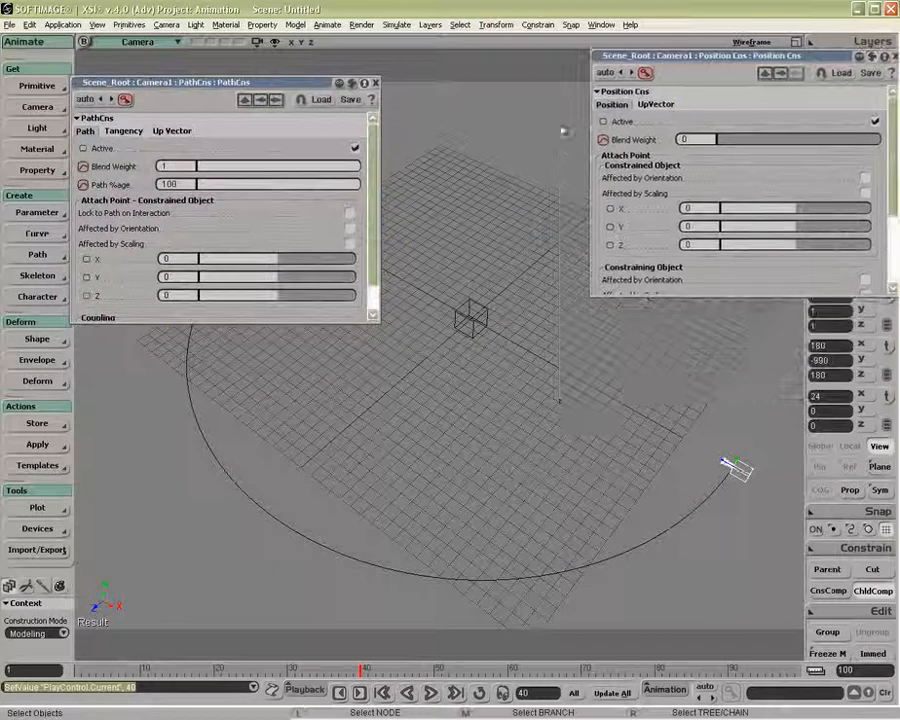
left_click_drag(265, 82, 178, 402)
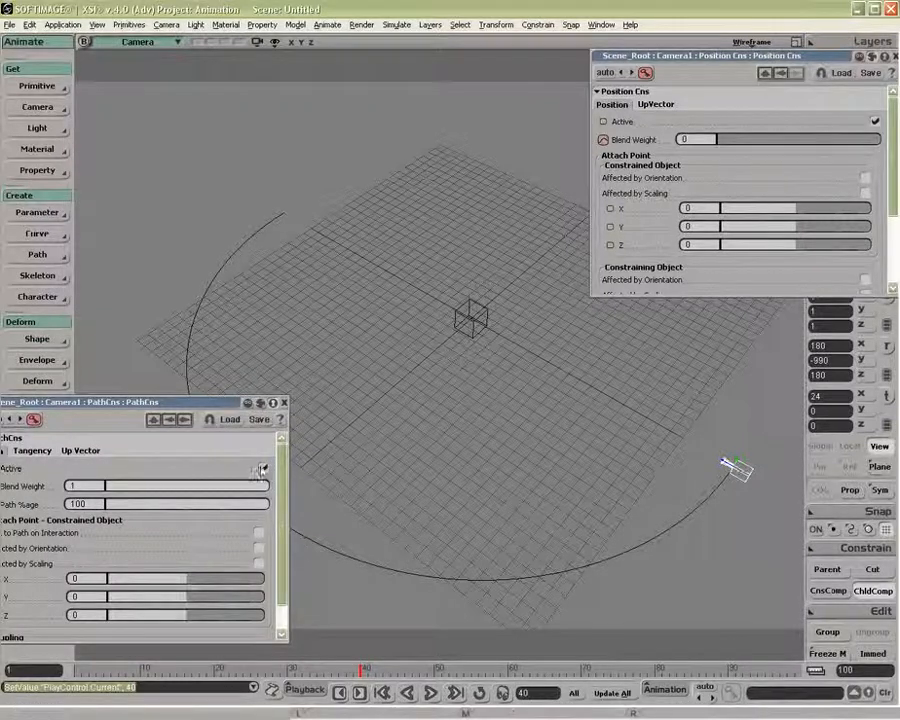
left_click_drag(206, 401, 286, 395)
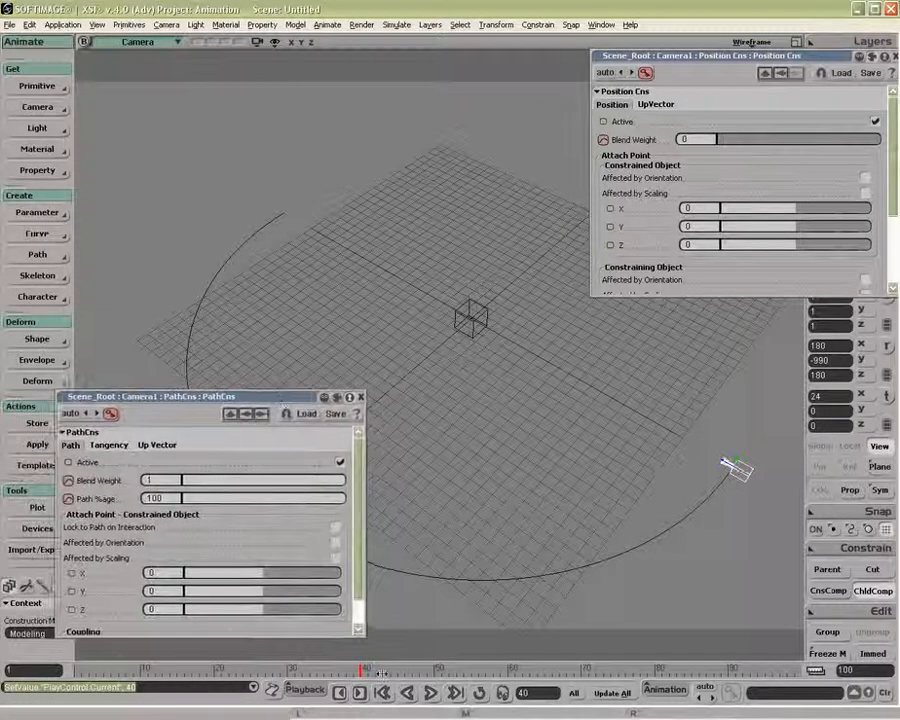
Step: Key the position constraint's Blend Weight at 1 on frame 50 and scrub through the camera's transition to the null
left_click(433, 668)
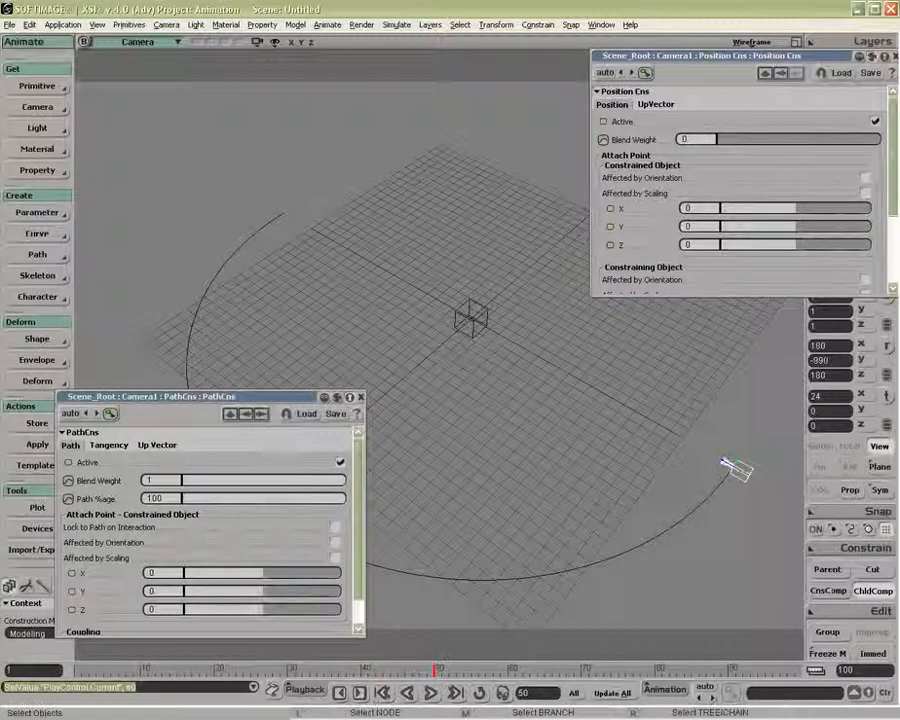
left_click_drag(732, 146, 888, 147)
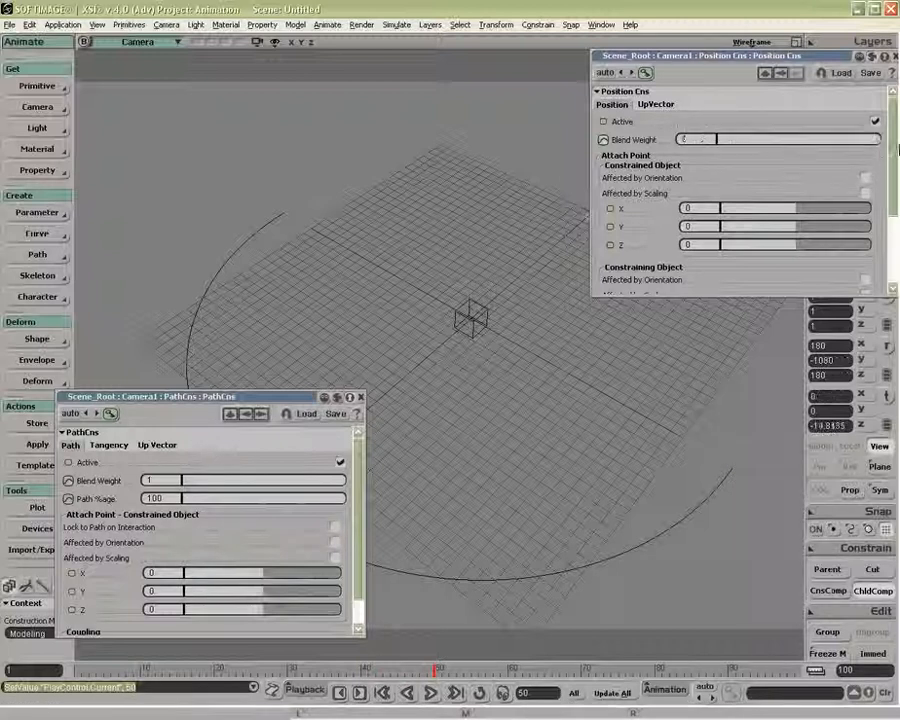
left_click(604, 141)
left_click_drag(693, 60, 724, 123)
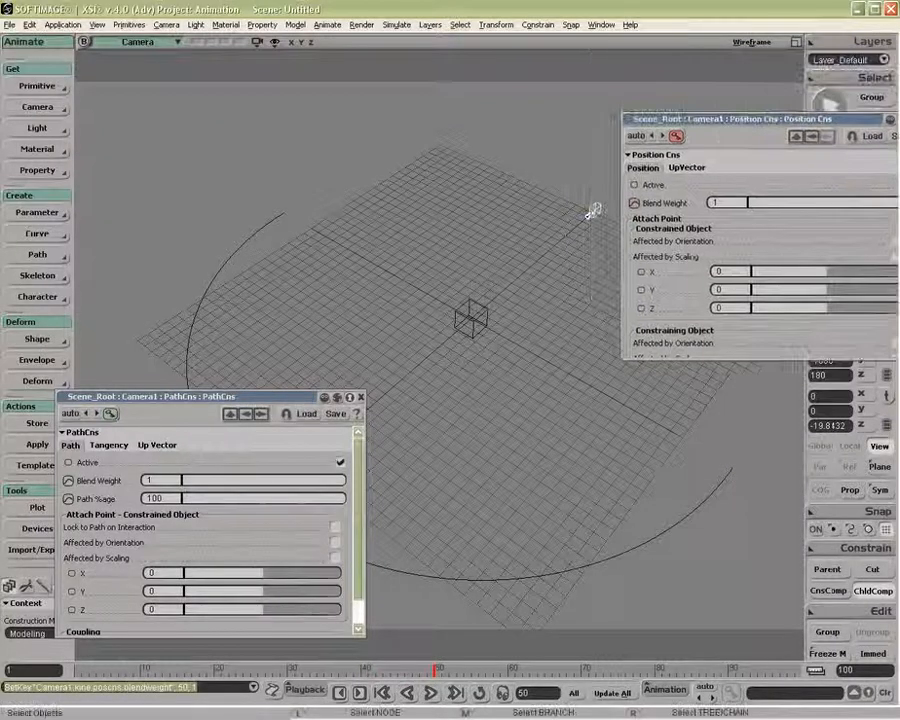
left_click_drag(361, 668, 163, 650)
left_click_drag(88, 667, 441, 651)
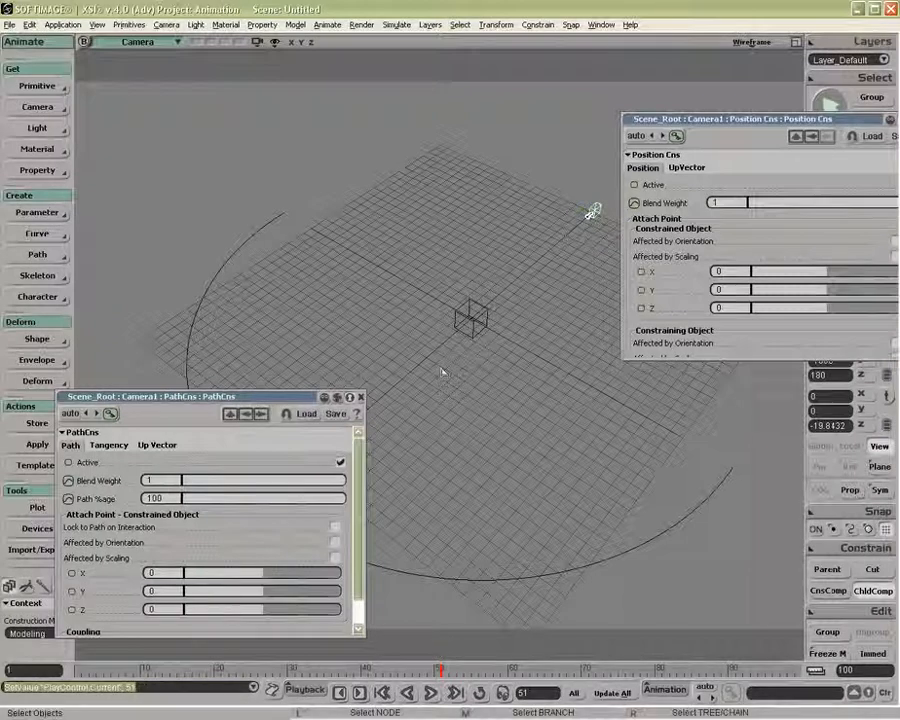
Step: Move the cube down to about -15.575 in Y and scrub back to frame 32 to check the camera's aim
left_click(482, 333)
key("v")
left_click_drag(474, 275, 471, 410)
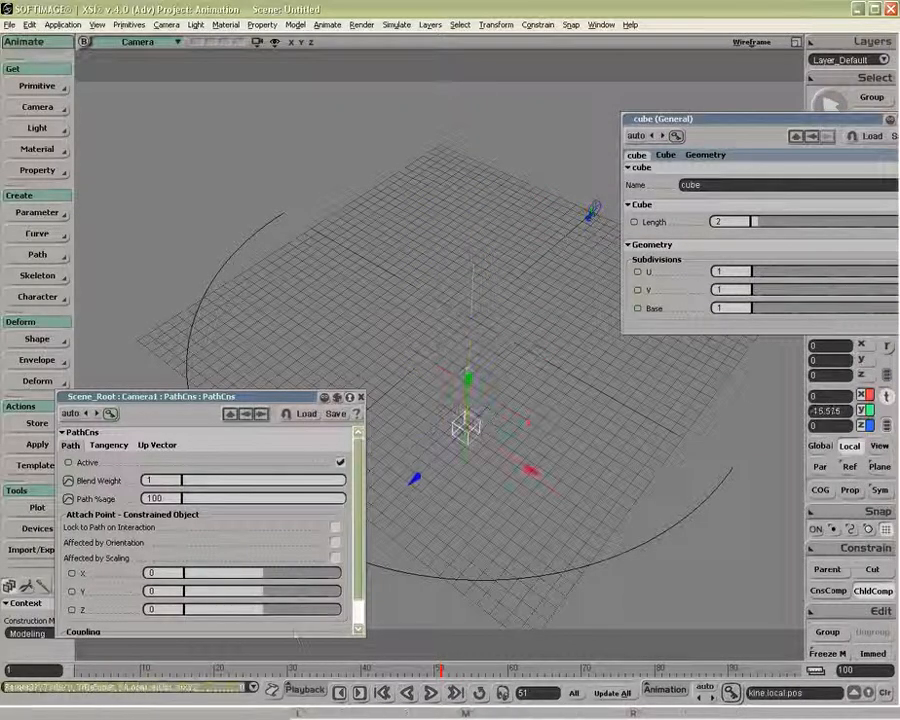
left_click_drag(441, 670, 300, 668)
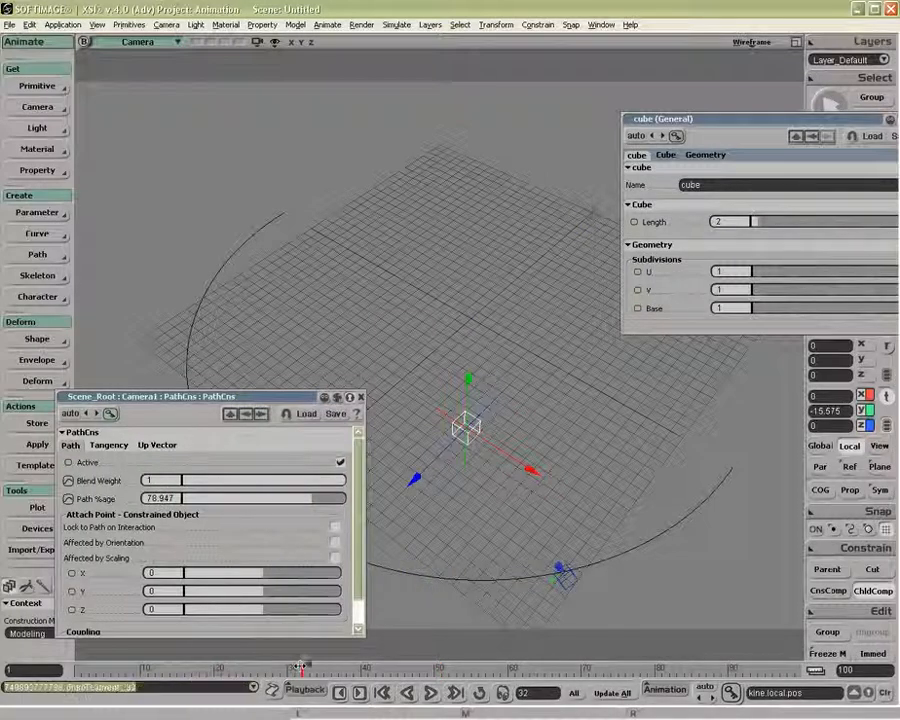
key("space")
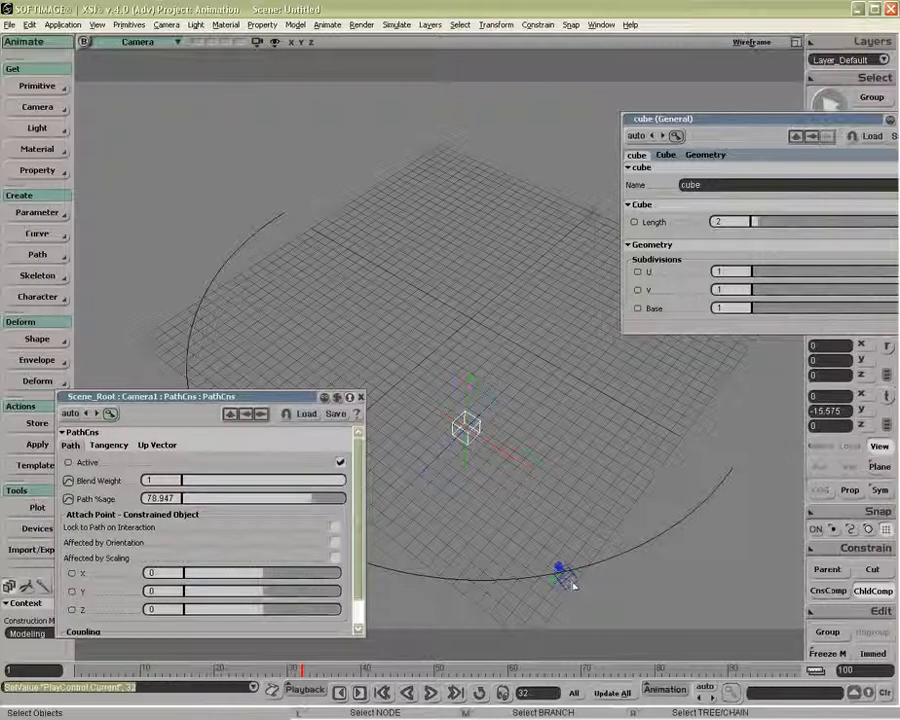
Step: Select the camera, dismiss its general property page, and create a new up vector control object for its path constraint
left_click(564, 576)
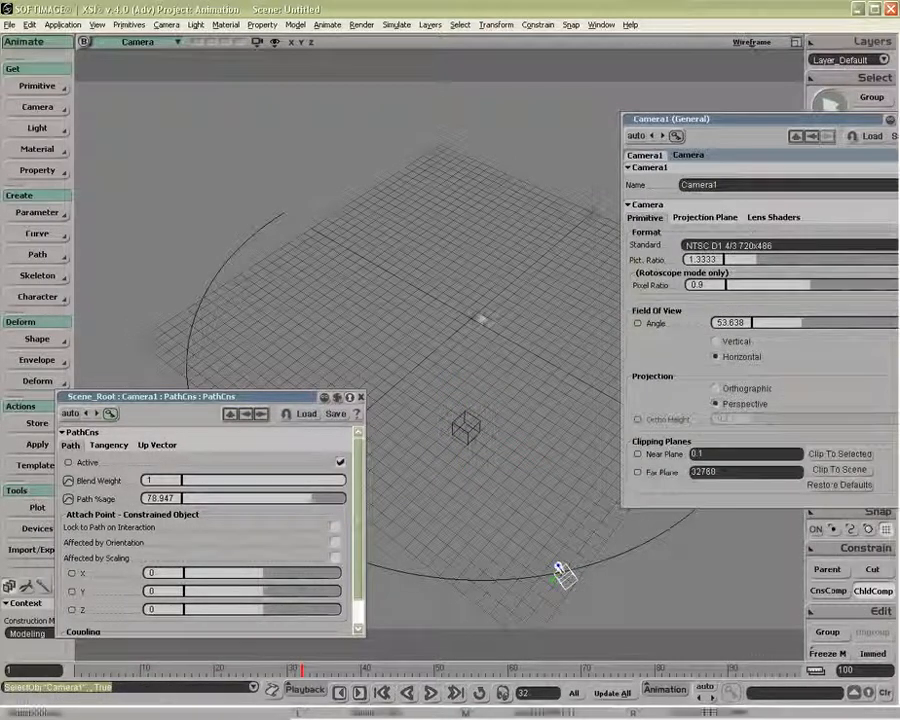
left_click_drag(814, 119, 714, 120)
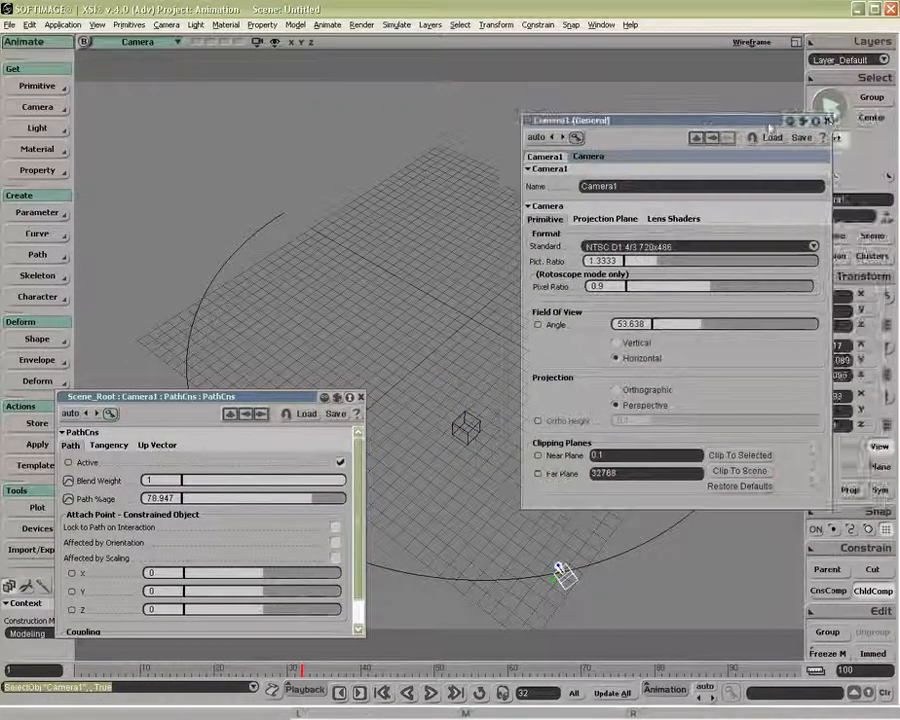
left_click(826, 121)
left_click(157, 445)
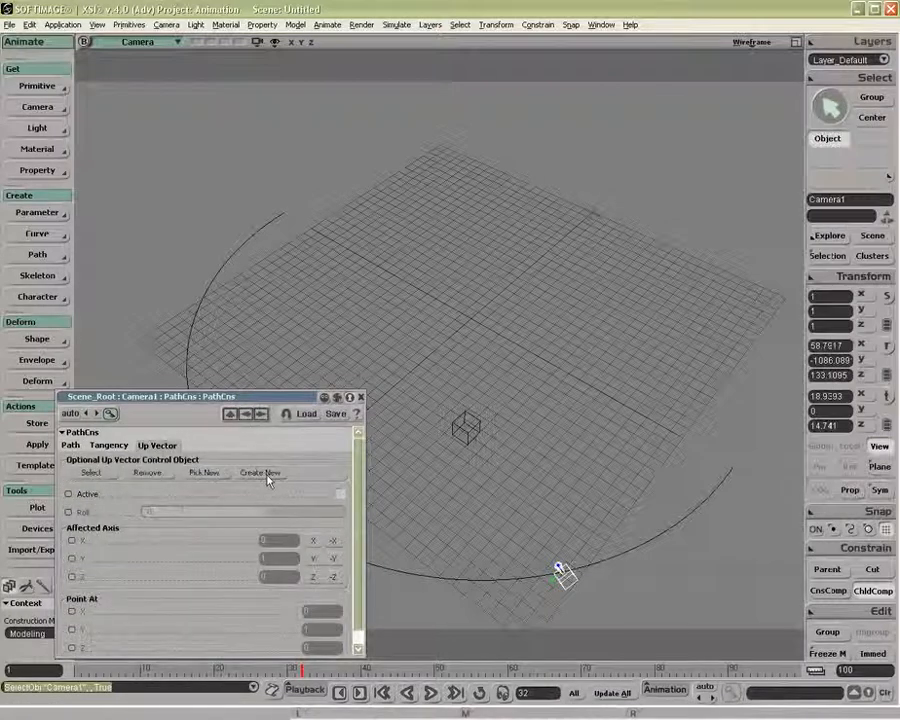
left_click(260, 472)
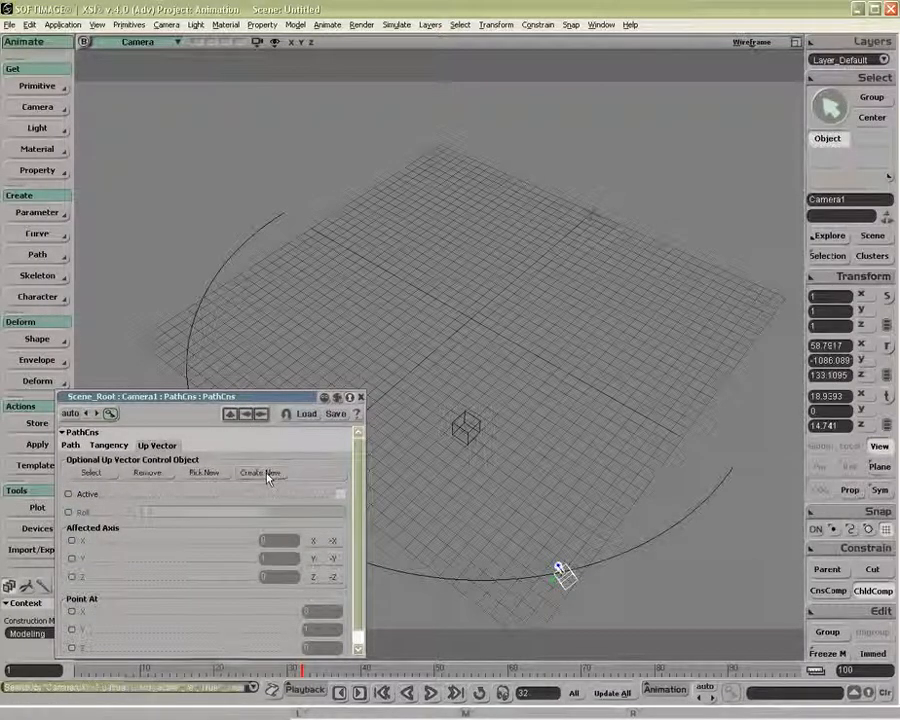
Step: Raise the up vector control to 100 and then 1000 in Y, and scrub back to frame 27 to check the camera's orientation
left_click(845, 412)
type("100")
key("Return")
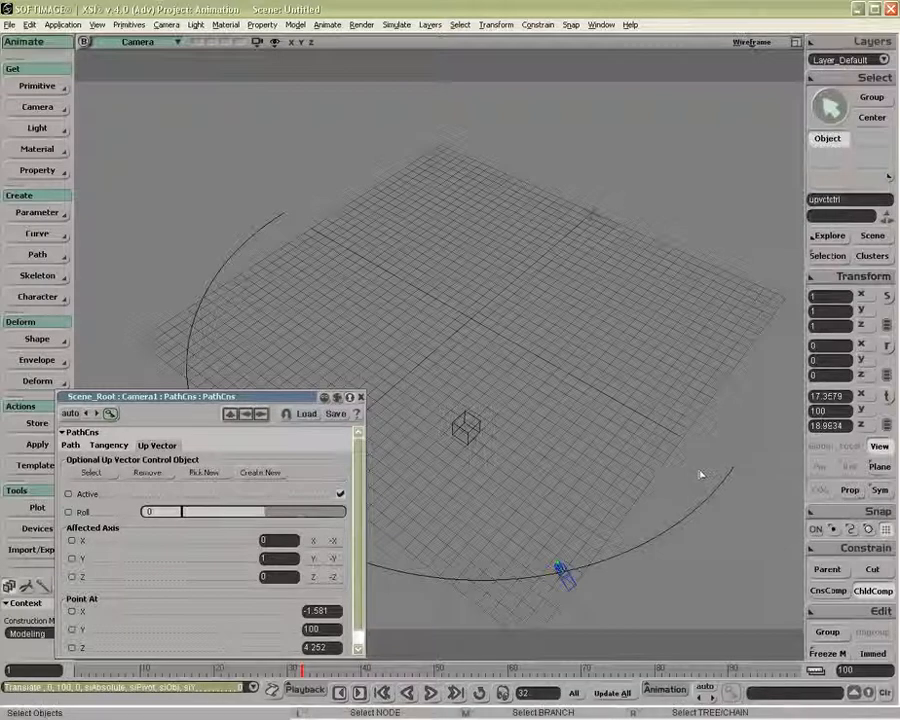
left_click(828, 410)
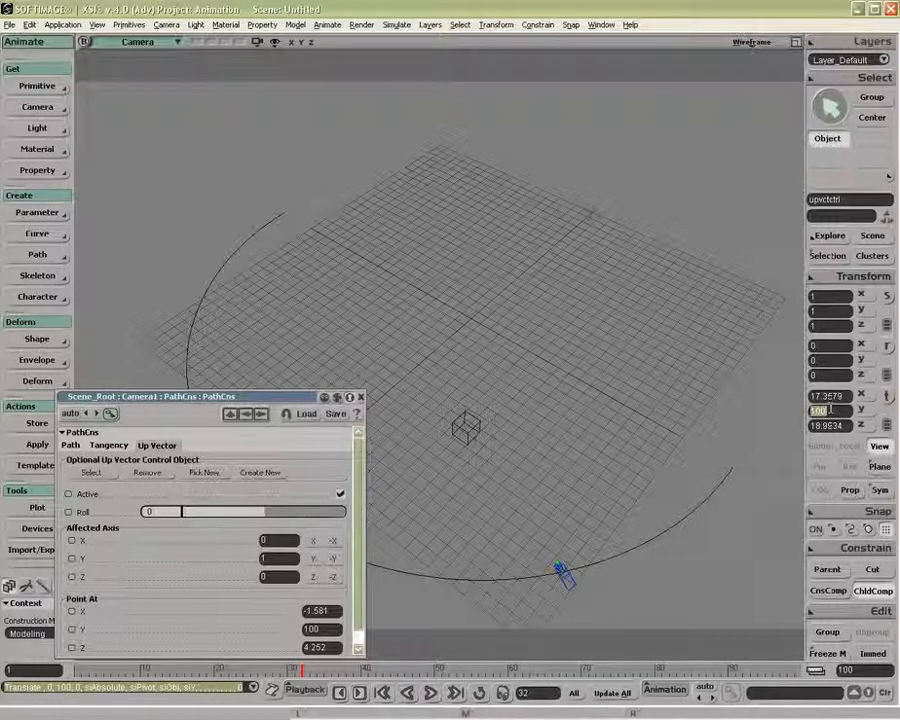
type("0")
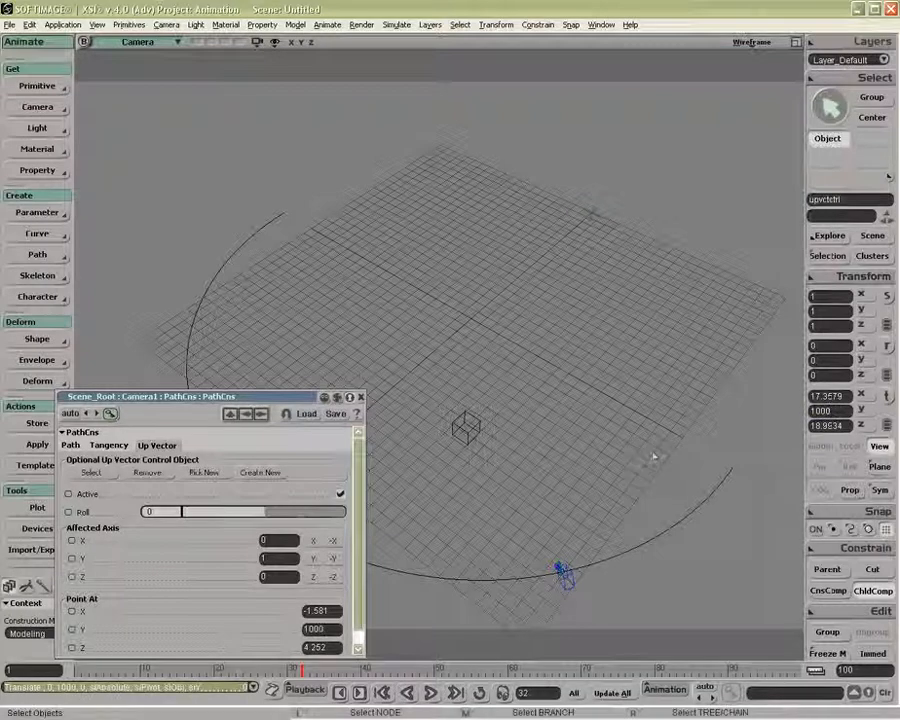
left_click_drag(308, 668, 263, 682)
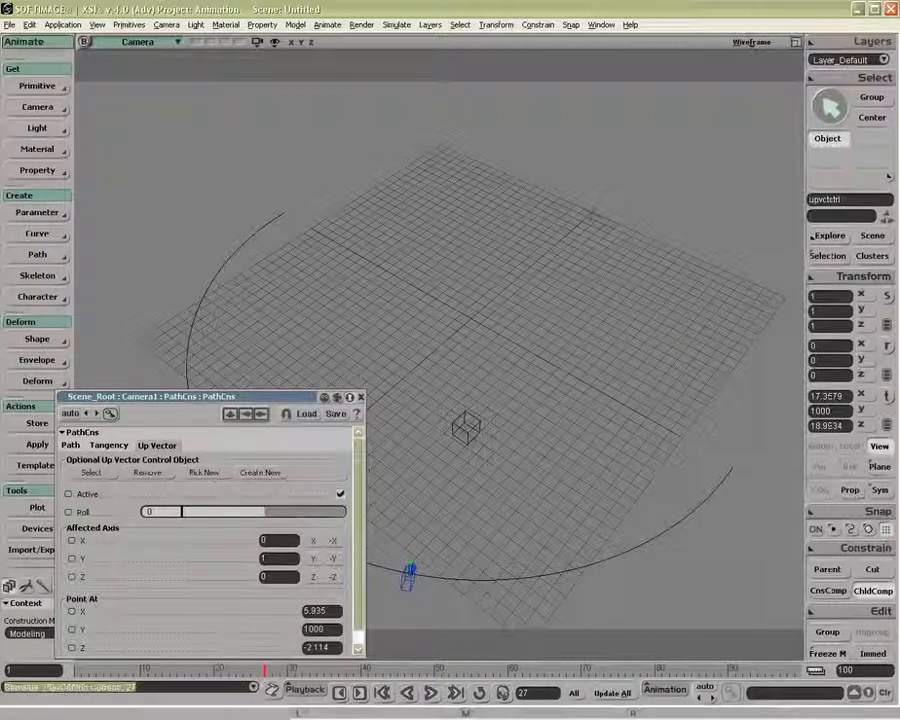
Step: Replace the path constraint page with the camera's Position Cns property page, moved clear of the camera and locked
left_click(362, 398)
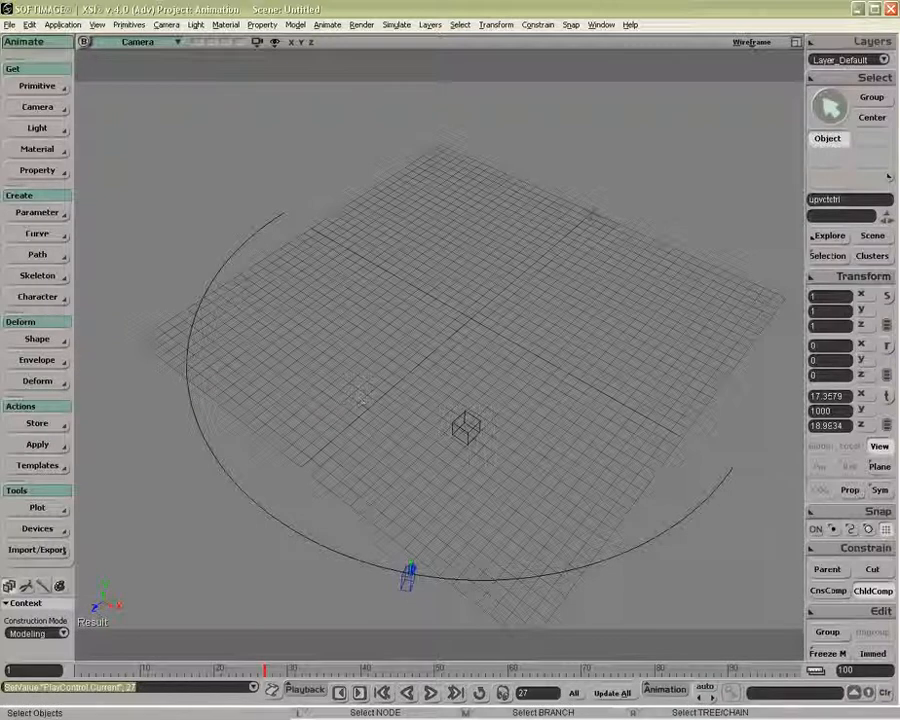
left_click(409, 581)
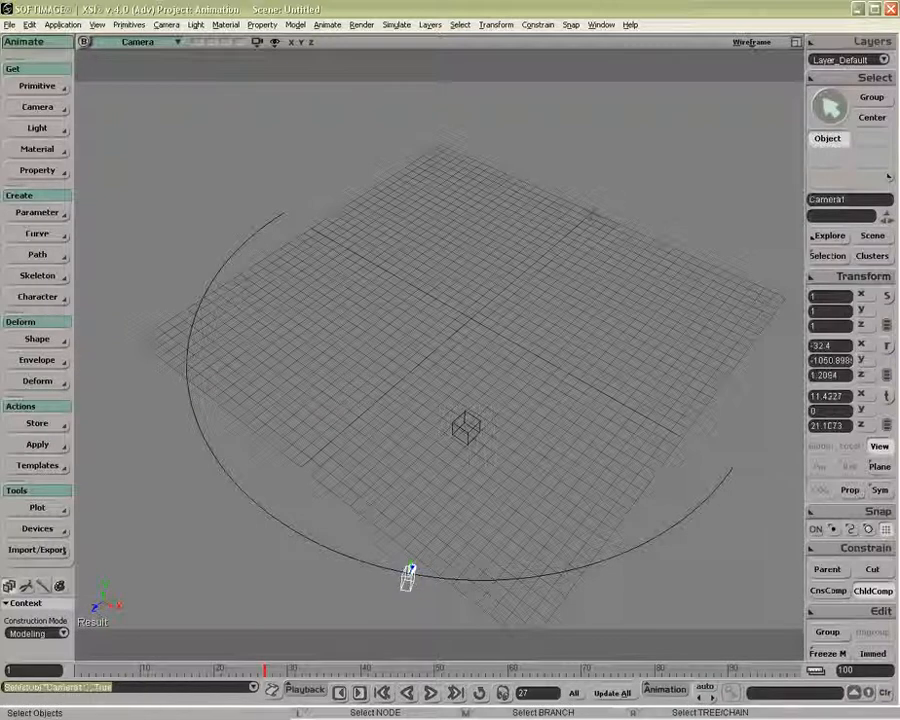
left_click(828, 257)
left_click(629, 334)
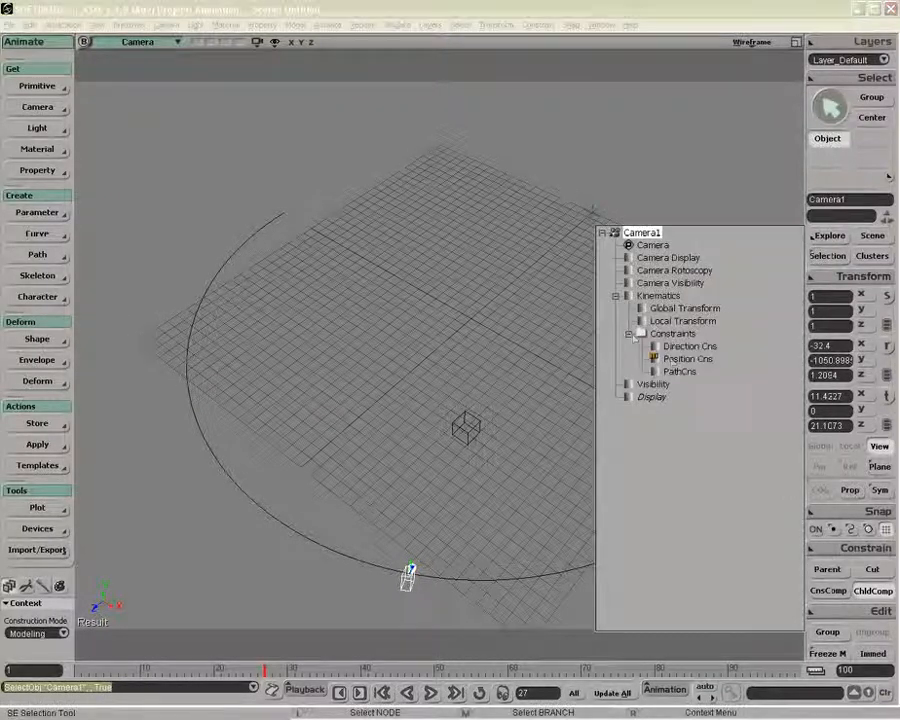
left_click(668, 360)
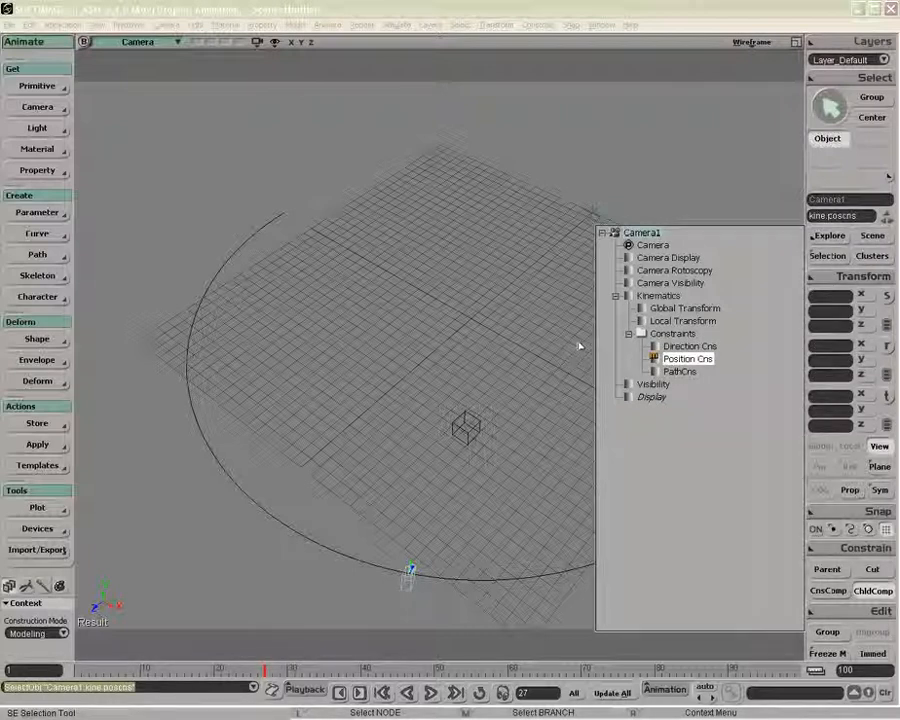
left_click(653, 358)
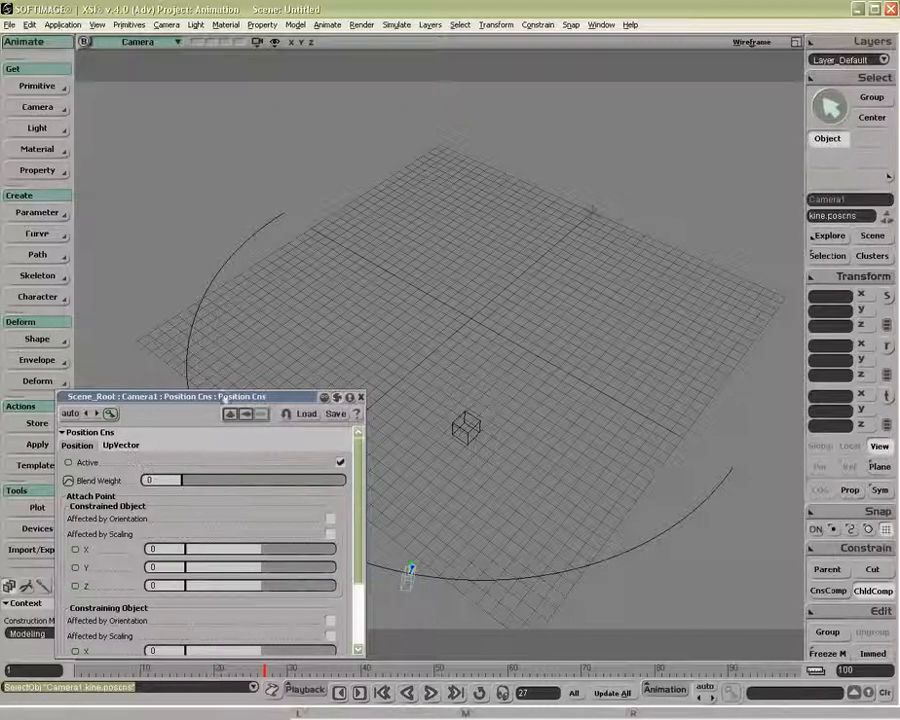
left_click_drag(160, 396, 223, 308)
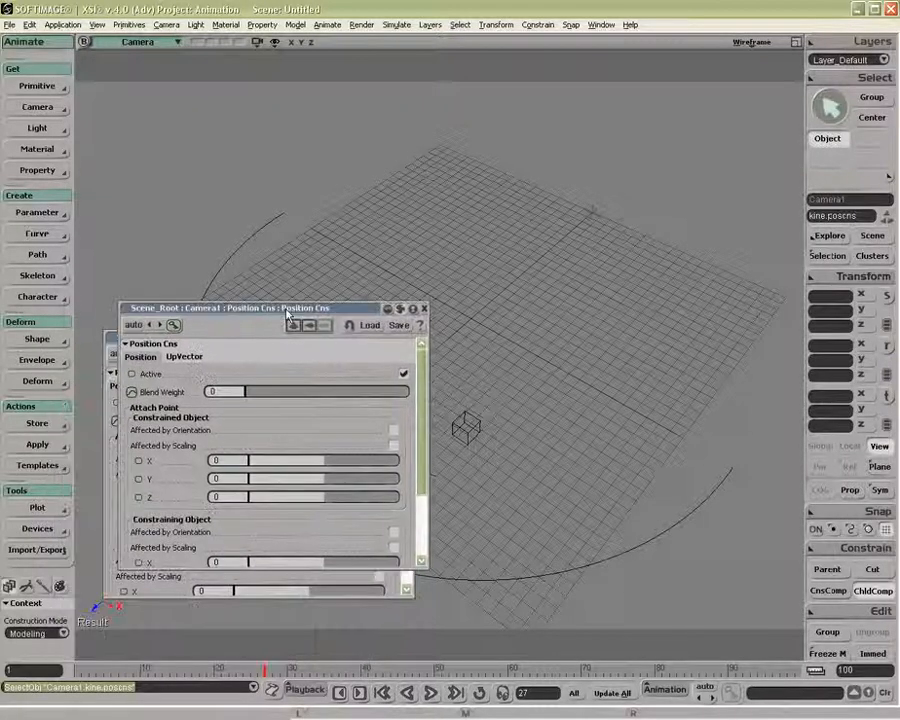
left_click(413, 310)
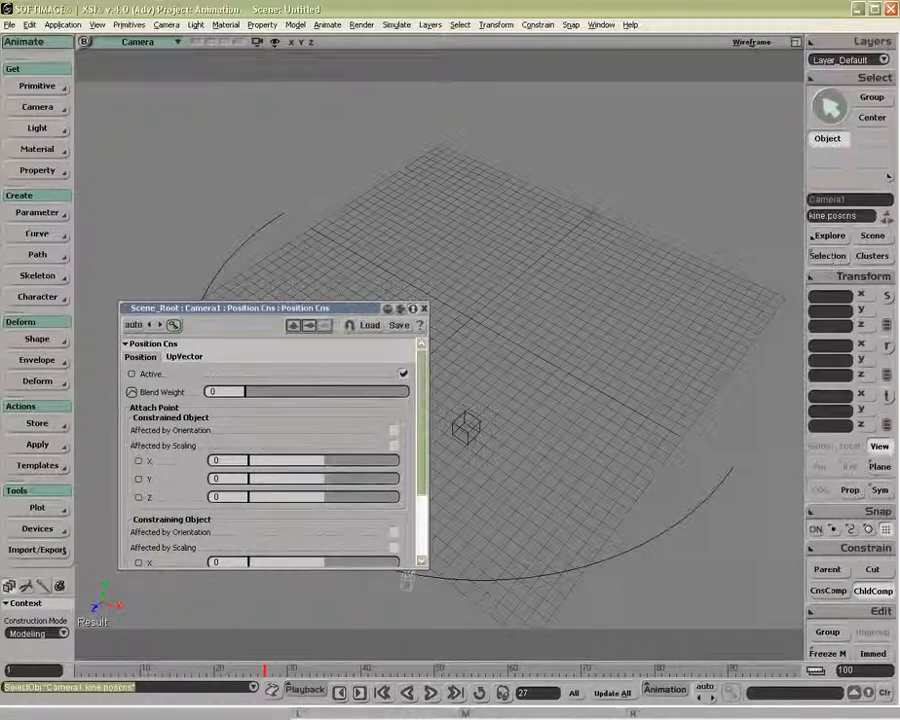
Step: Reselect the camera and open its PathCns properties at the Path settings alongside the position constraint page
left_click(831, 259)
left_click(592, 258)
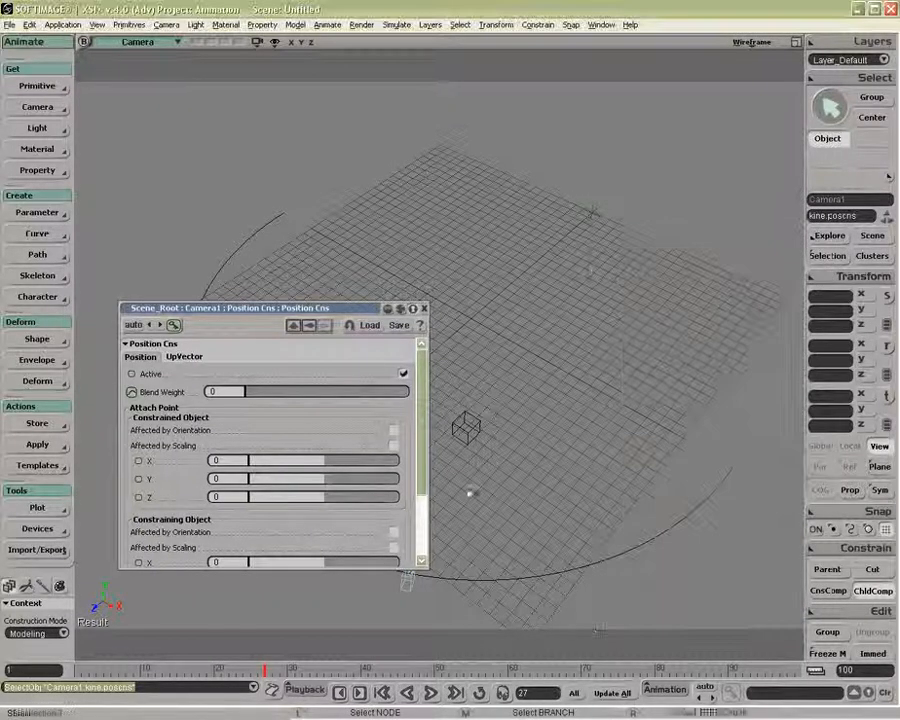
left_click(408, 586)
left_click(829, 257)
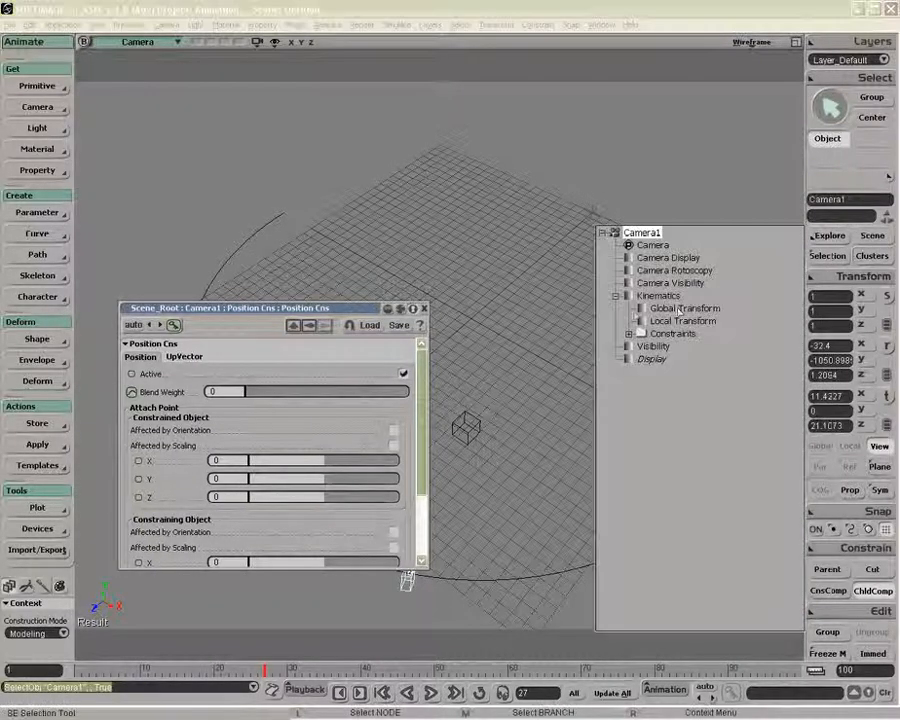
left_click(629, 333)
left_click(662, 372)
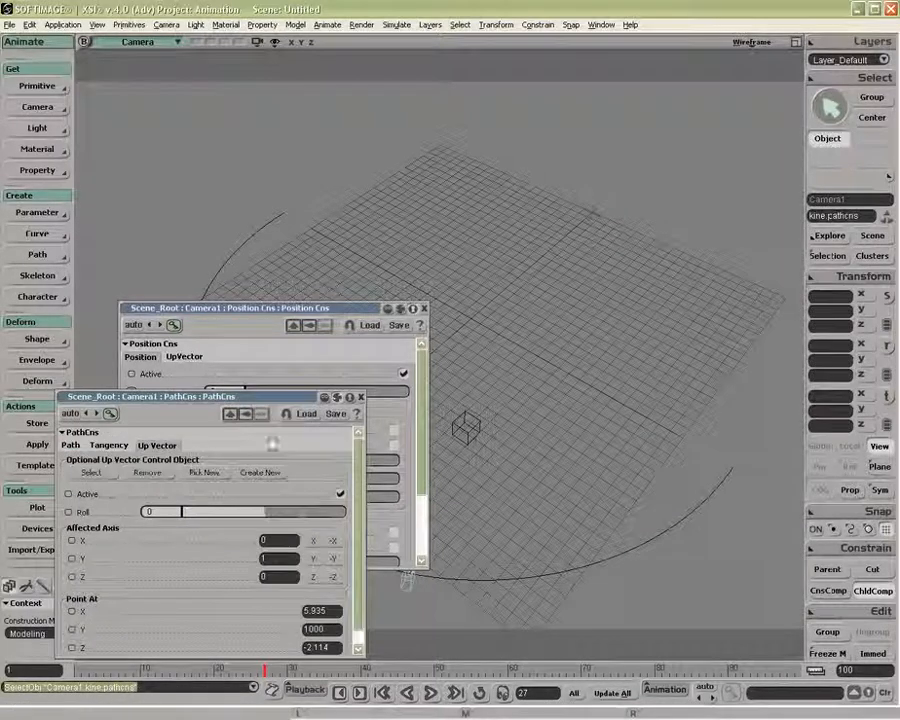
left_click(71, 445)
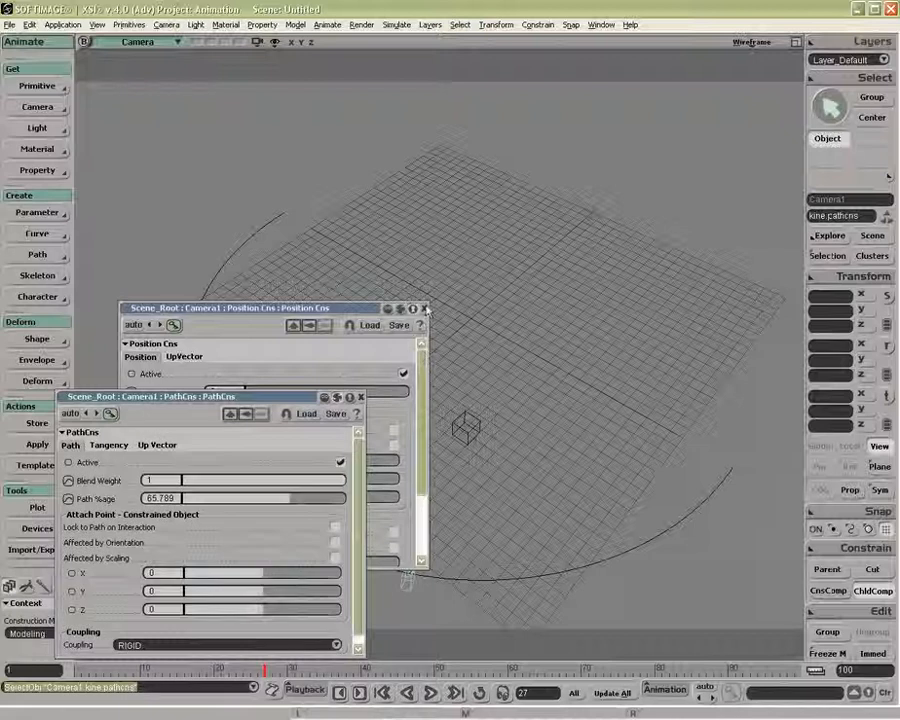
Step: Collapse the position constraint page at the edge of the viewport and shift the path constraint page slightly
left_click_drag(362, 308, 282, 58)
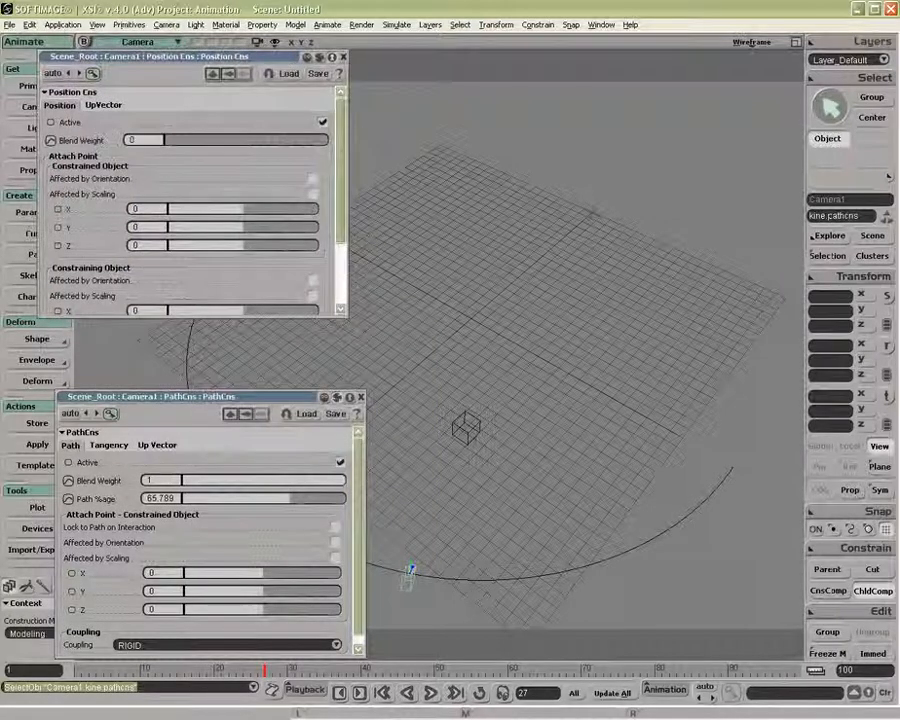
double_click(286, 58)
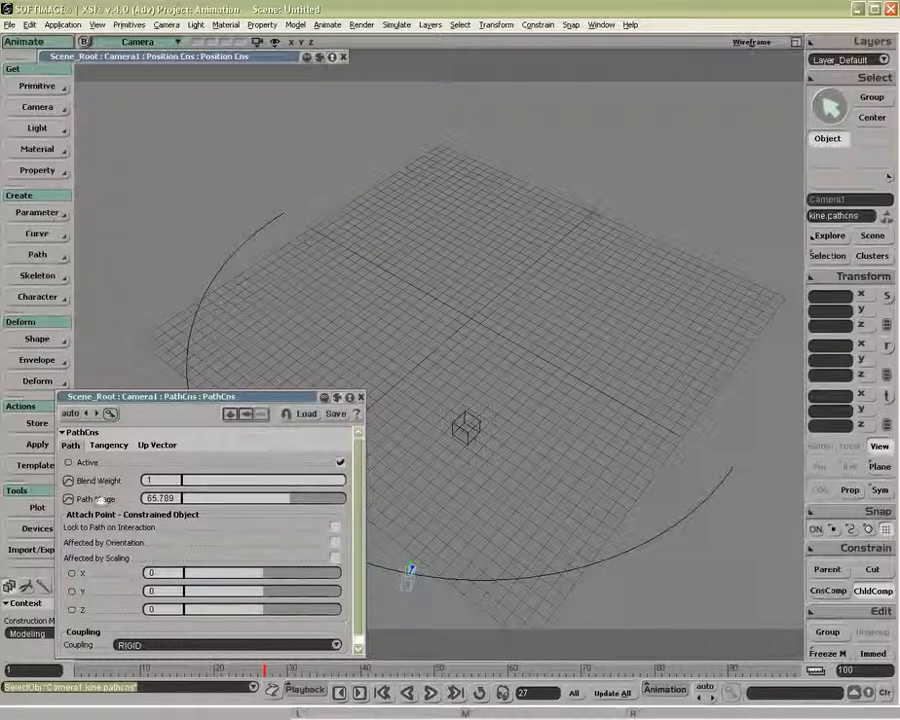
left_click_drag(200, 397, 219, 379)
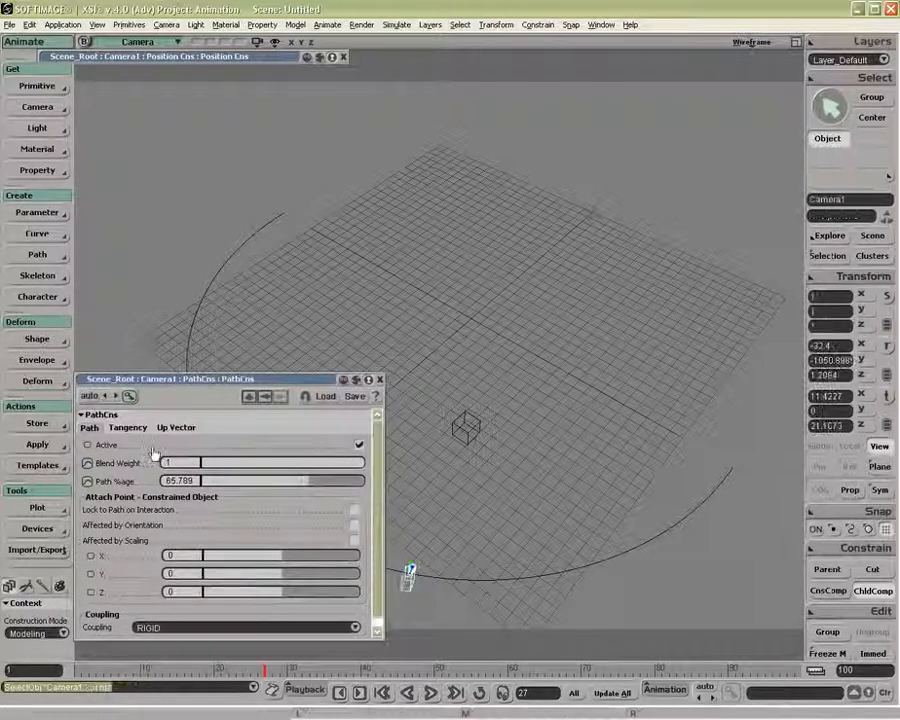
Step: Mark the path constraint's Blend Weight and Path %age, return to frame 1, and store their fcurves as an action named Path
left_click(117, 464)
left_click(115, 482)
left_click_drag(214, 669, 75, 671)
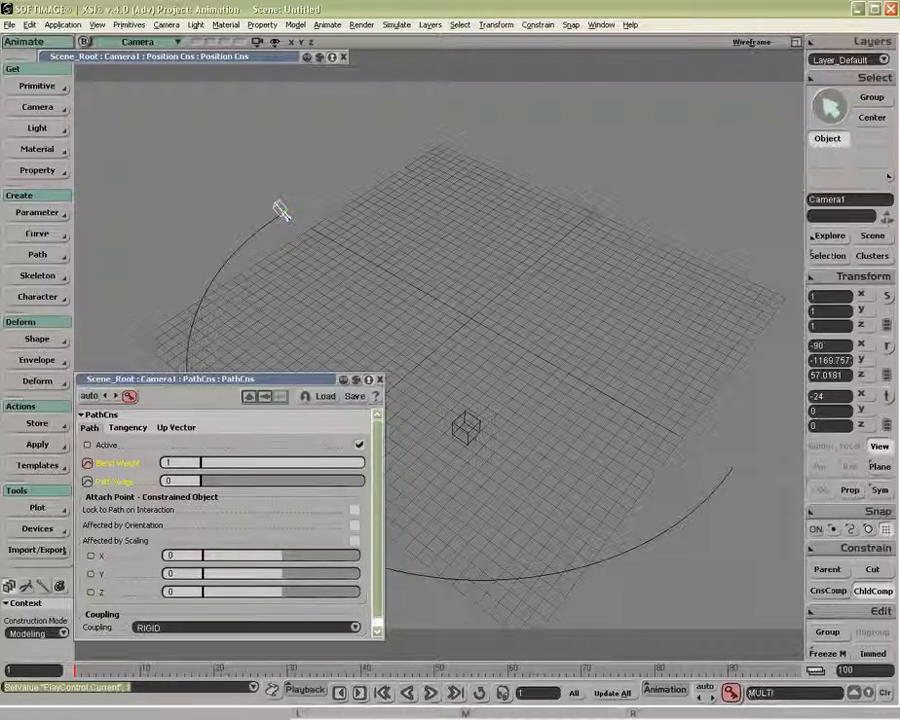
left_click(37, 423)
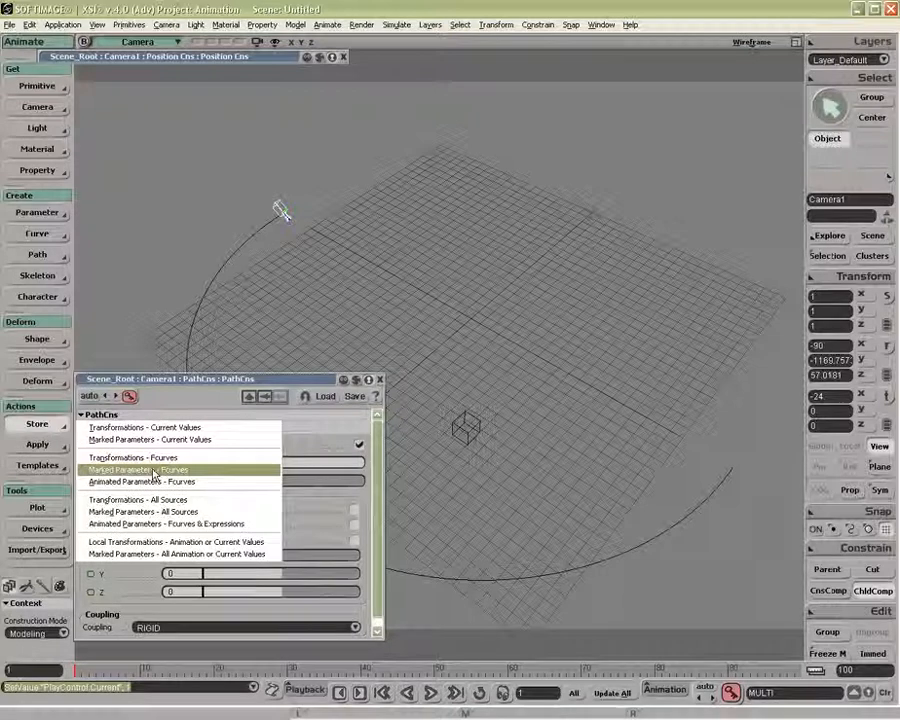
left_click(340, 432)
double_click(472, 346)
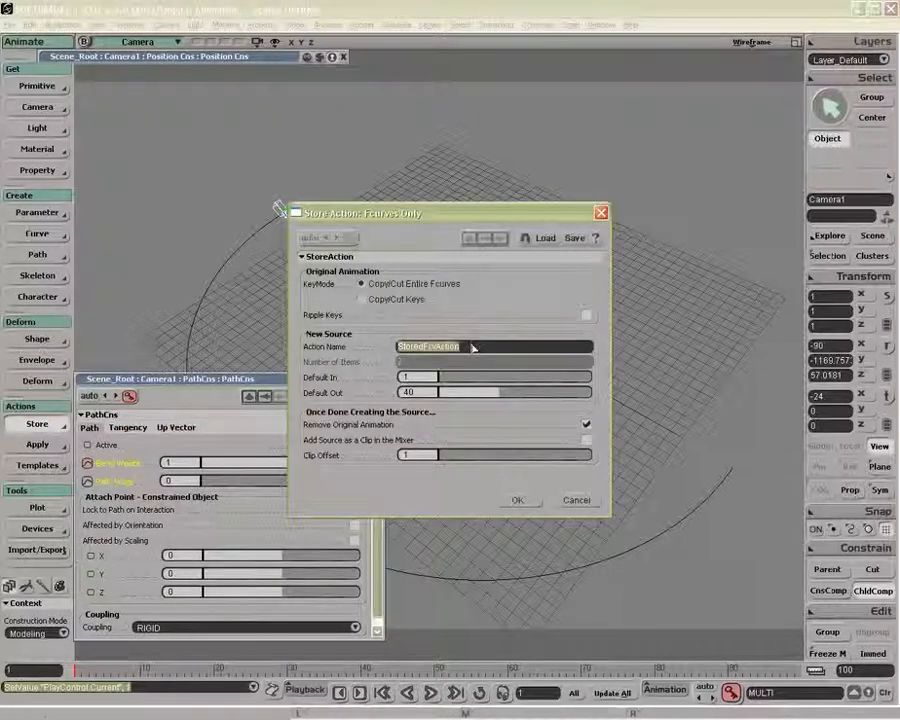
type("Path")
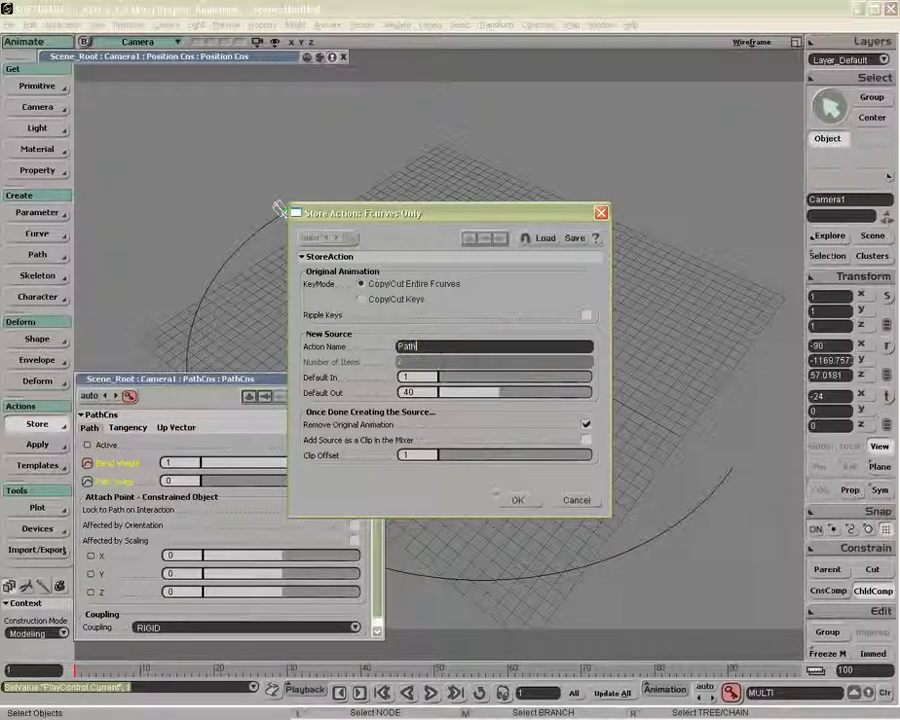
left_click(518, 501)
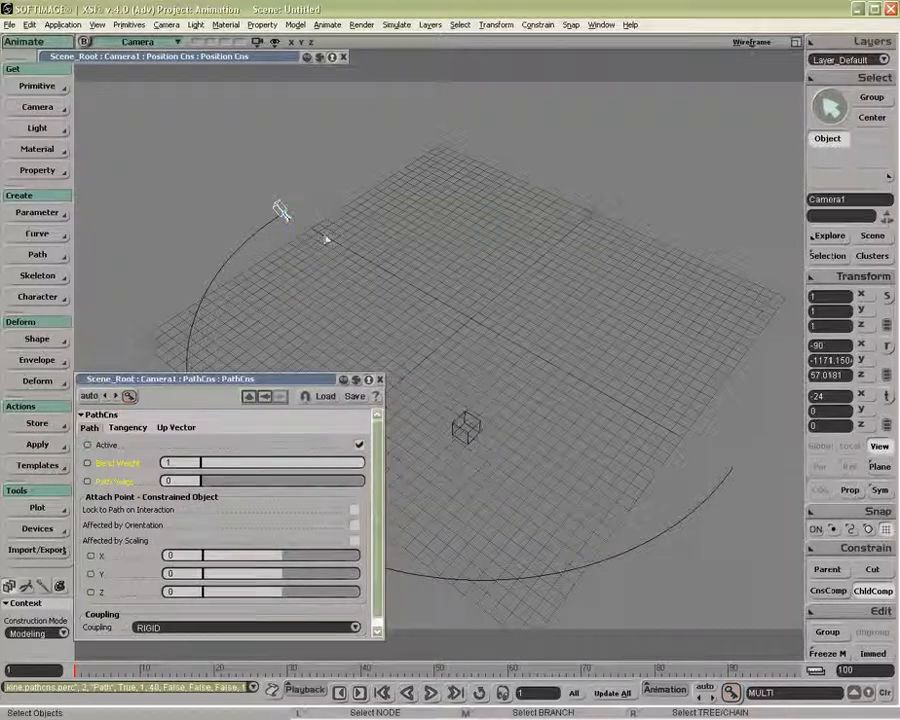
Step: Store the position constraint's marked Blend Weight fcurve as an action named Position, closing both constraint pages
left_click(380, 379)
double_click(230, 57)
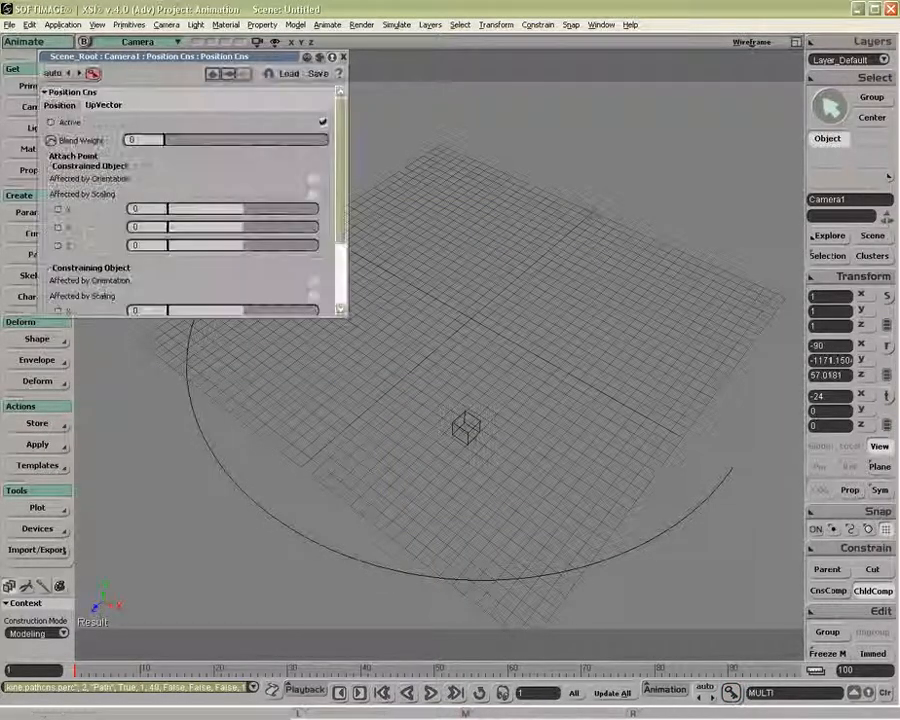
left_click(80, 144)
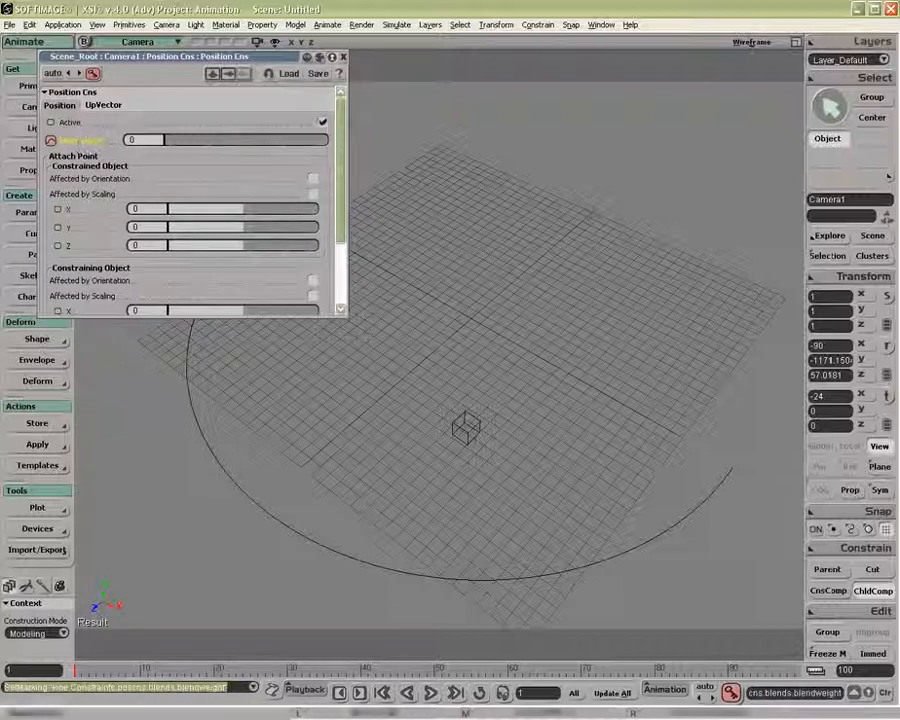
middle_click(38, 424)
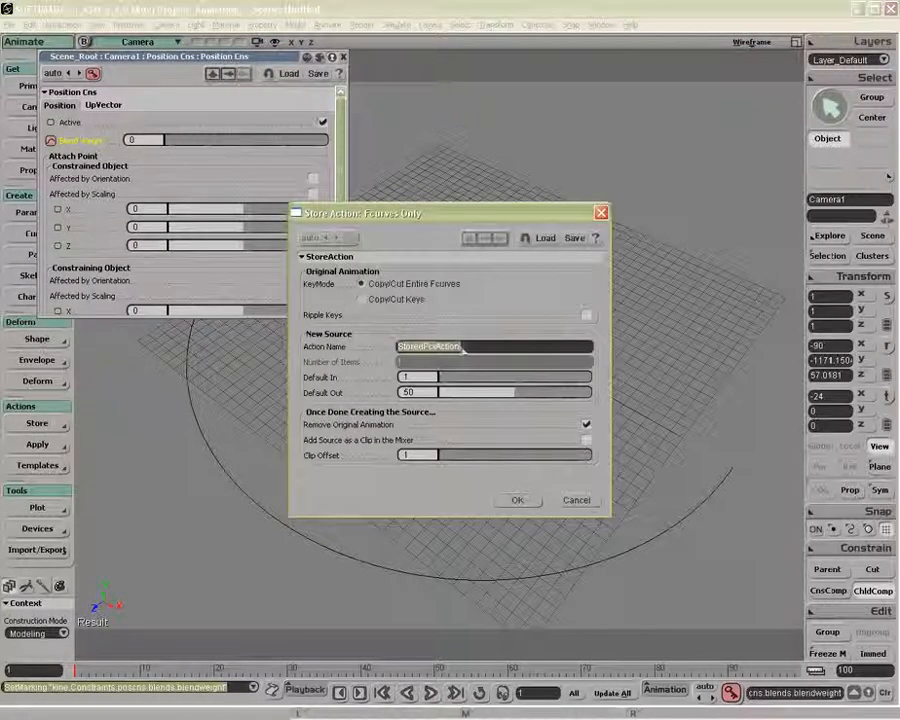
type("Posi")
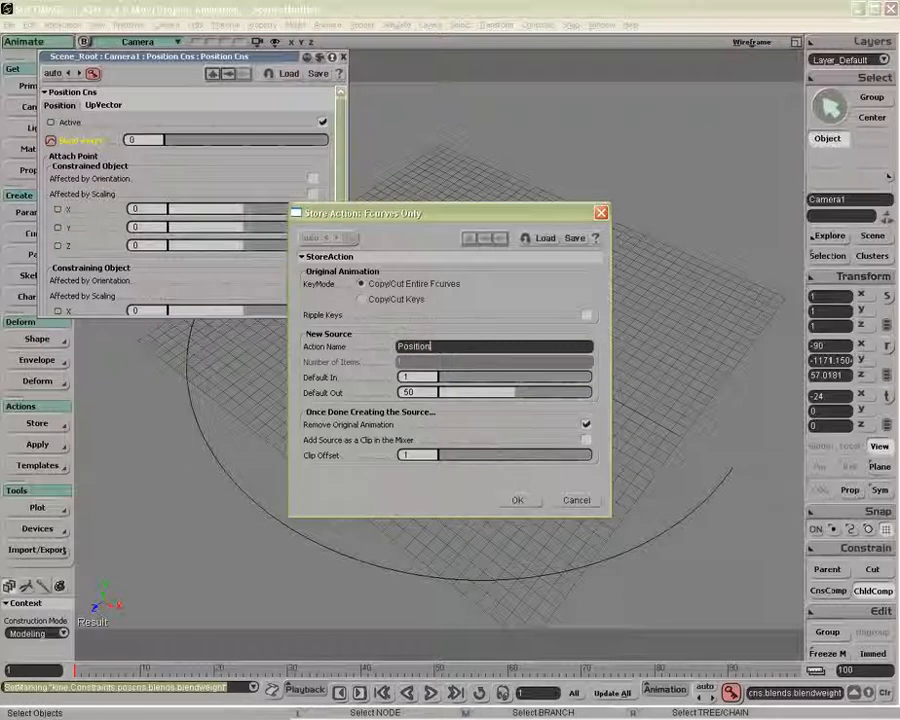
left_click(532, 504)
left_click(343, 56)
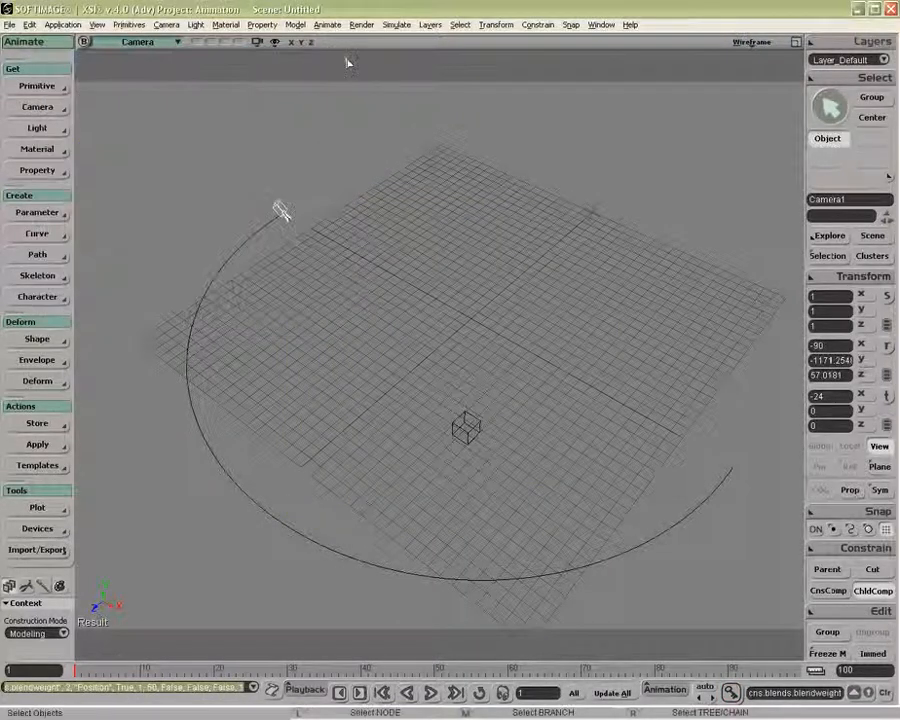
Step: Open the Animation Mixer and load the Path action source as a clip on the first animation track
key("alt+0")
key("shift+a")
right_click(262, 572)
left_click(261, 416)
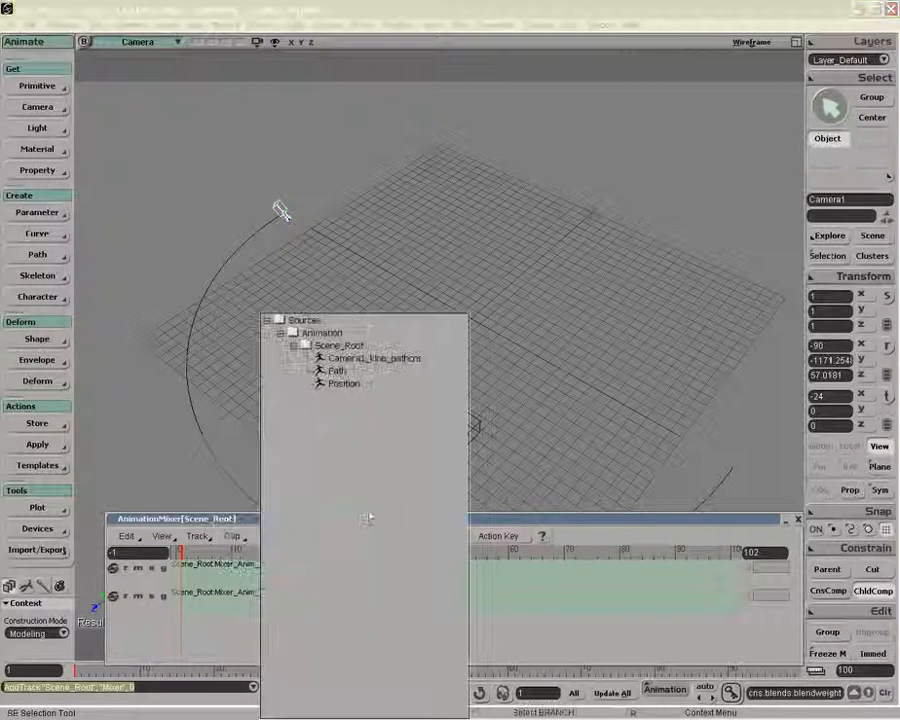
left_click(337, 371)
Step: Stretch the Path clip to end at frame 73 and scrub to frame 70 to check the camera along the arc
left_click(256, 556)
left_click_drag(257, 556, 563, 556)
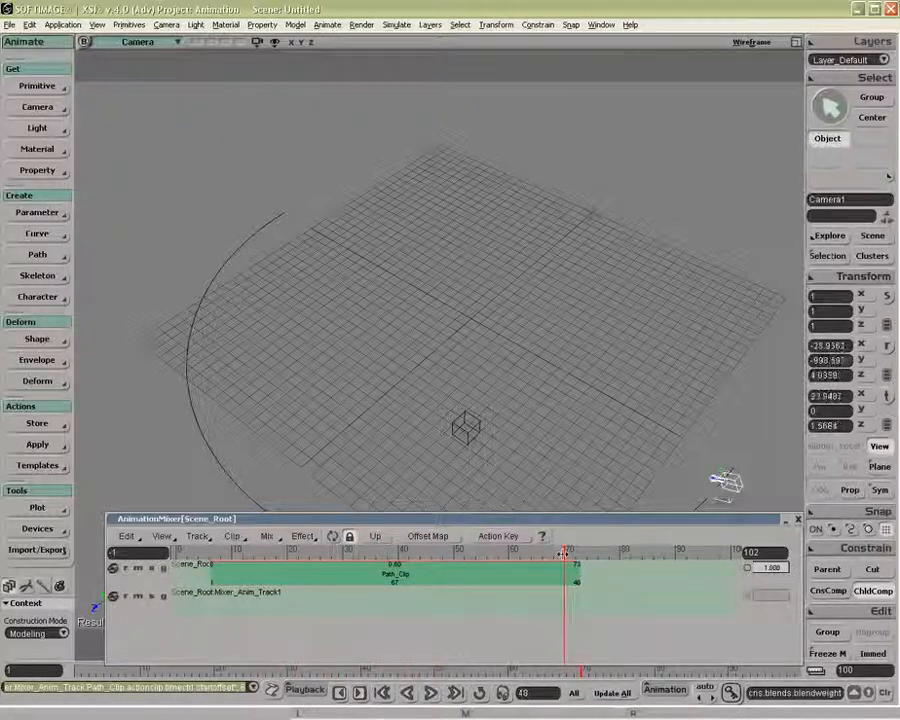
left_click_drag(534, 519, 462, 430)
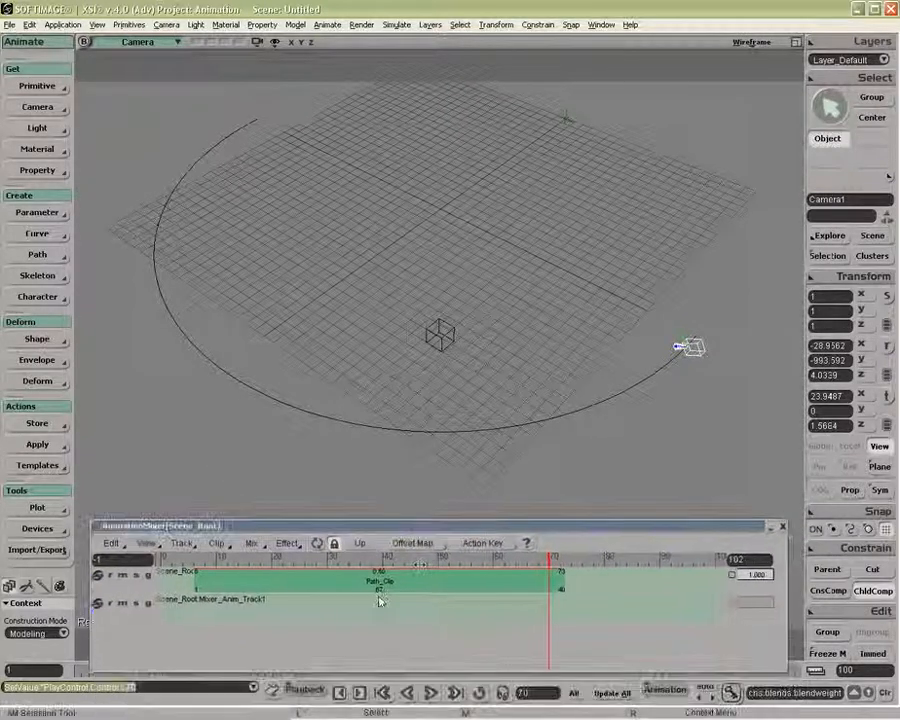
Step: Load the Position action source as a clip on the second animation track and shift it to start at frame 40
right_click(395, 597)
left_click(433, 447)
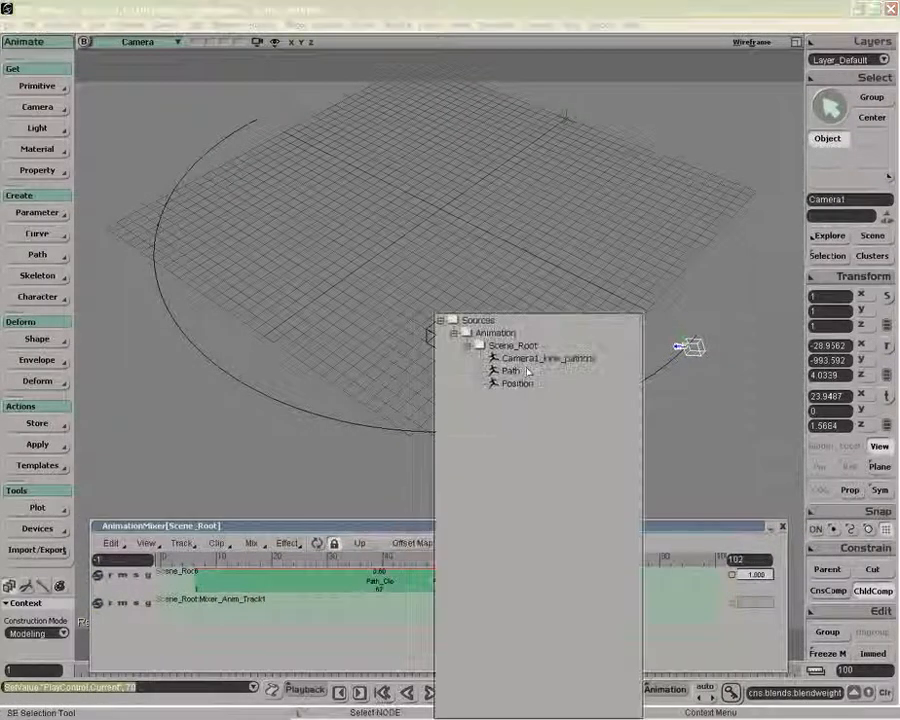
double_click(516, 386)
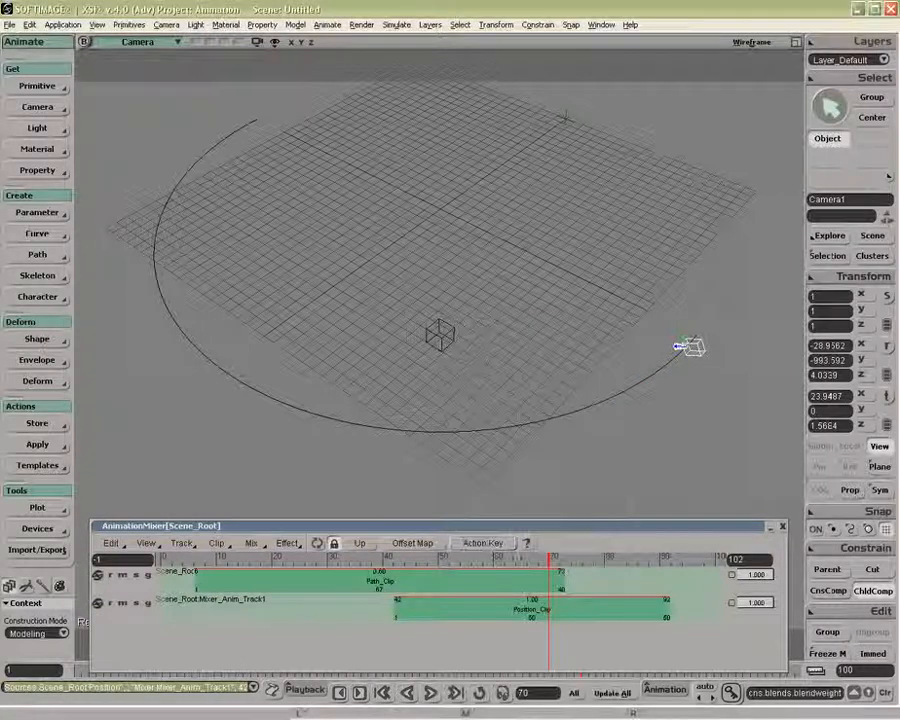
left_click_drag(493, 558, 573, 616)
Step: Trim away the part of the Position clip before frame 79
left_click_drag(612, 564, 598, 565)
left_click(560, 612)
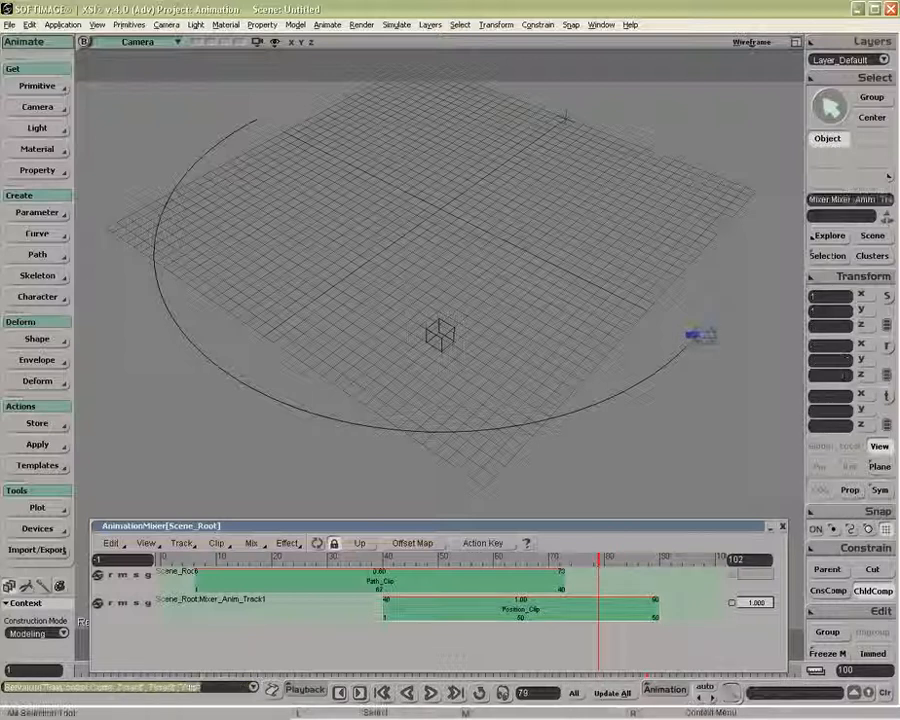
left_click(218, 543)
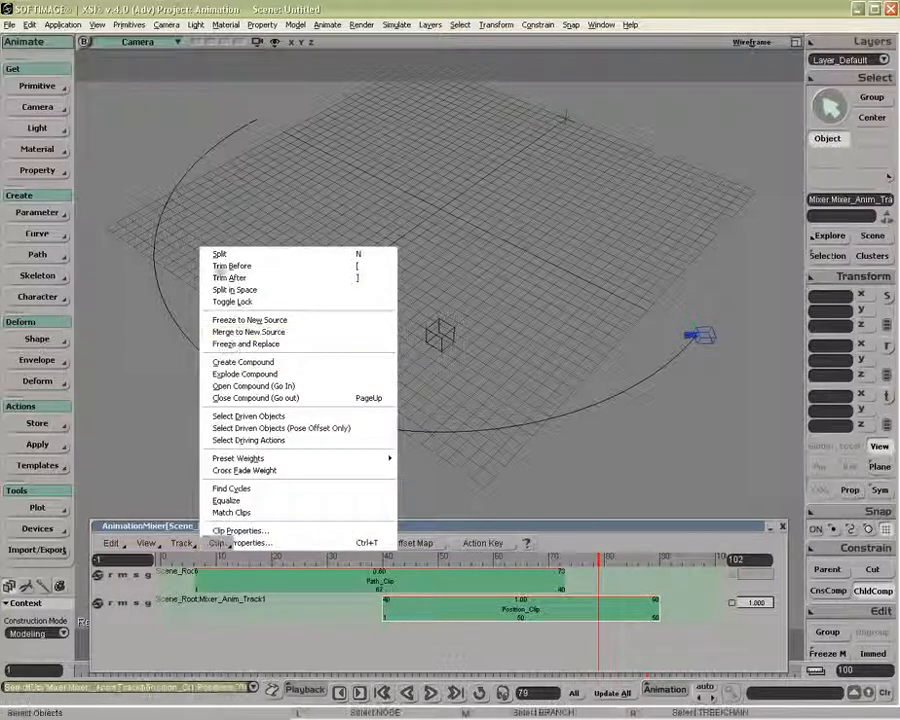
left_click(232, 265)
left_click(254, 544)
left_click(290, 558)
Step: Stretch the trimmed Position clip's start back to frame 44 so that it overlaps the Path clip
left_click(624, 618)
right_click(626, 619)
left_click_drag(602, 615, 405, 607)
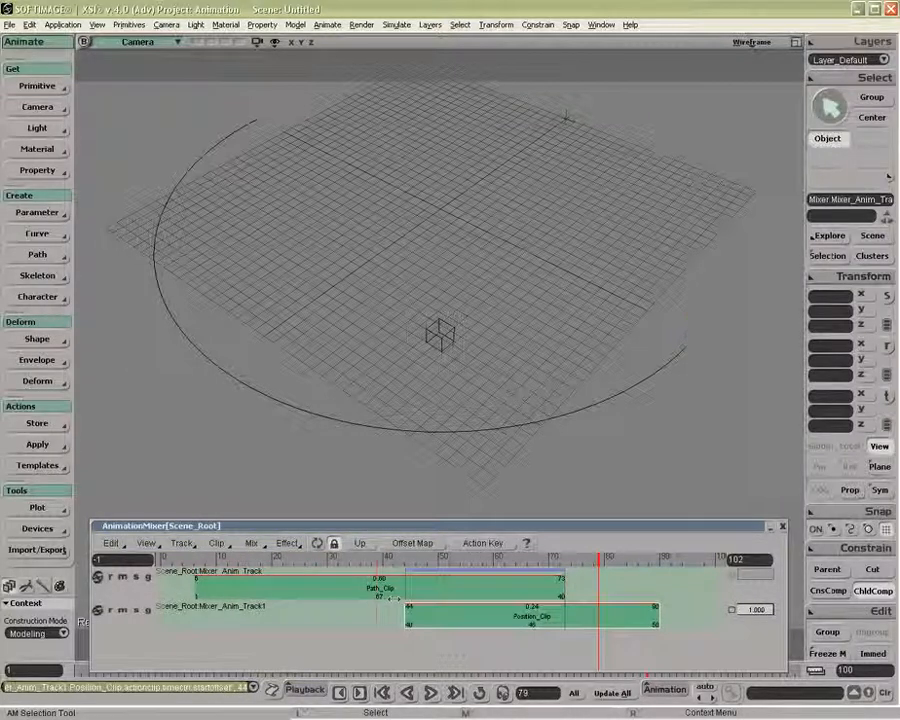
Step: Scrub to frame 29 and inspect the camera on the arc from a lower viewing angle
left_click(427, 567)
left_click_drag(427, 567, 322, 581)
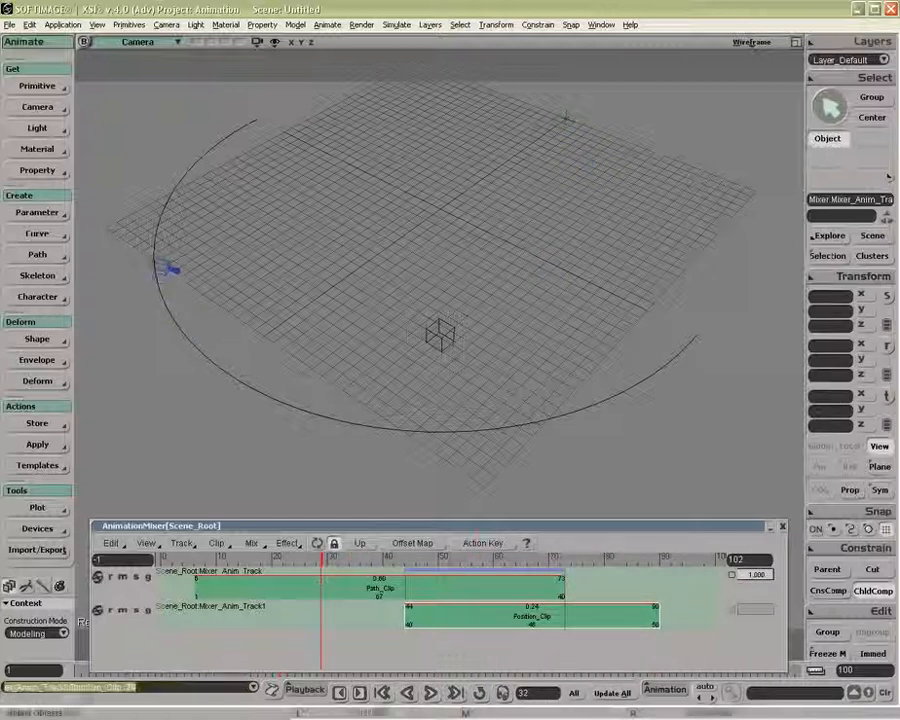
key("o")
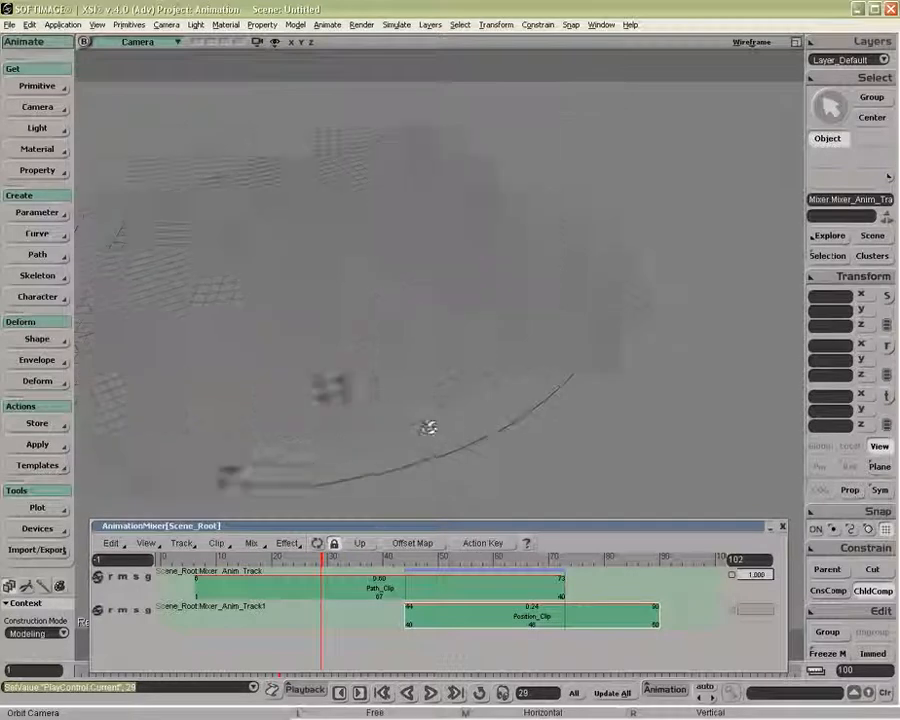
key("z")
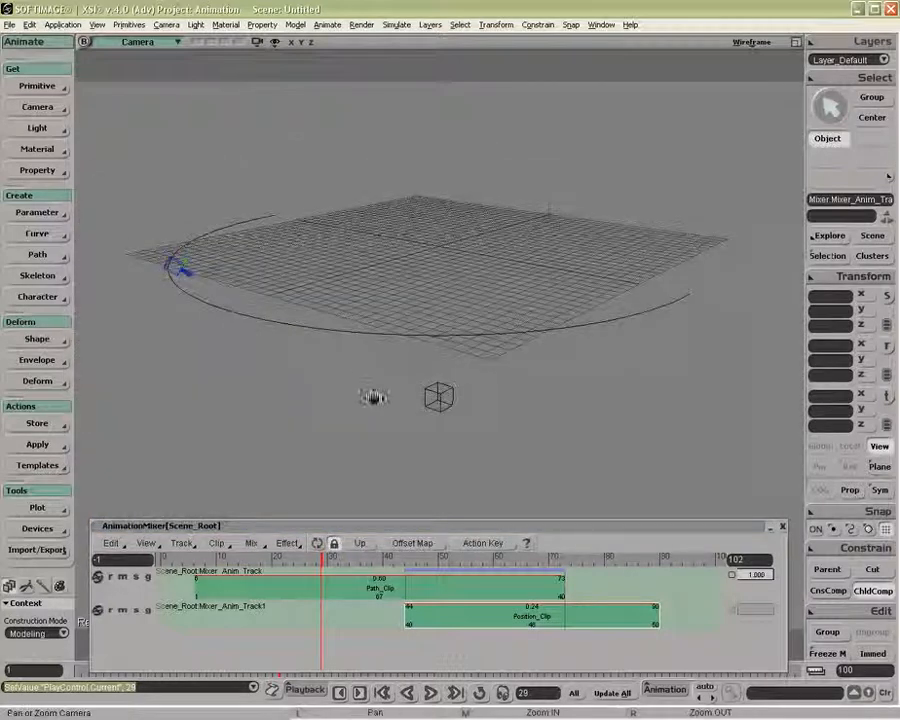